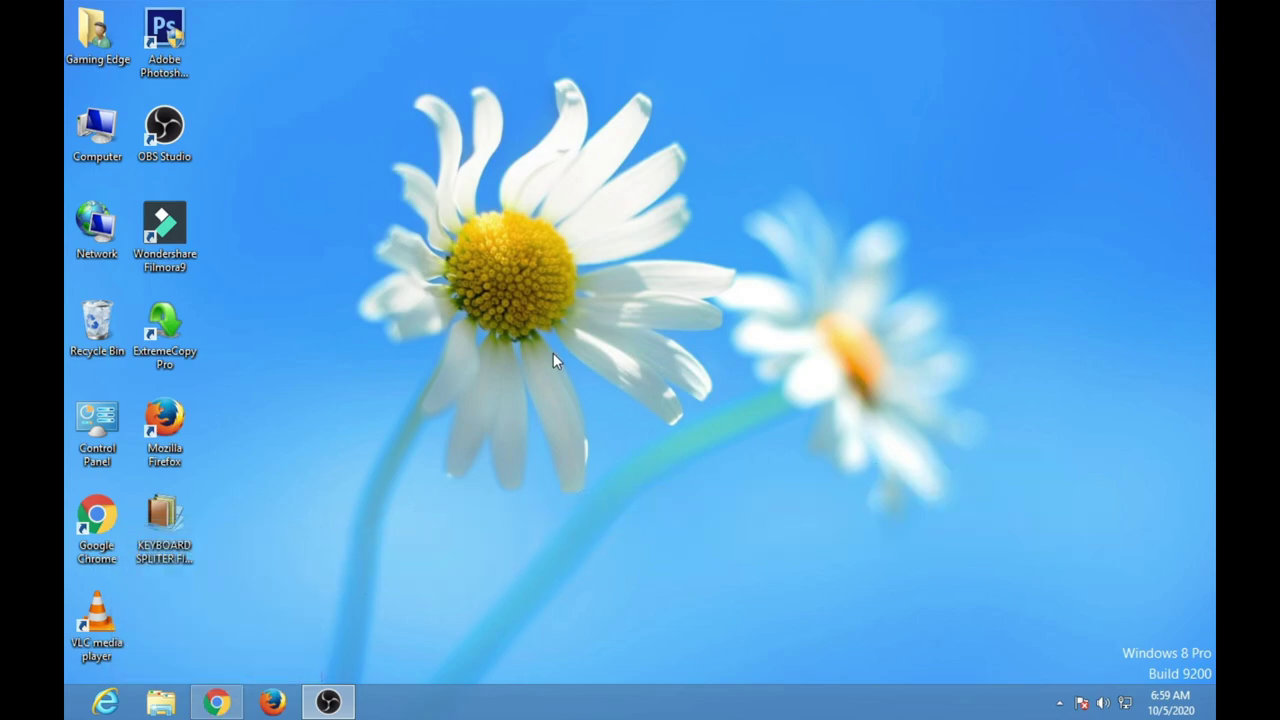
Download KEYBOARD SPLITER FIX BY GAMING EDGE.rar from the Google Drive page in Chrome, proceeding without a virus scan.
left_click(216, 702)
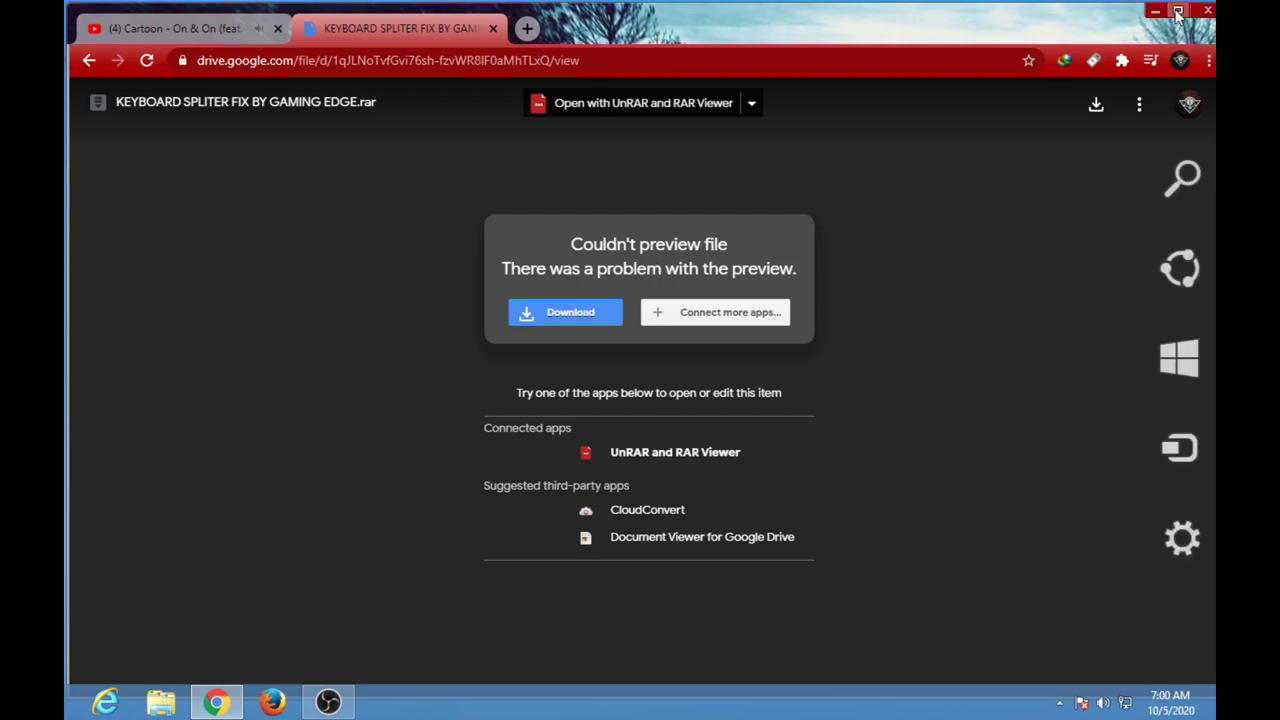
left_click(1178, 11)
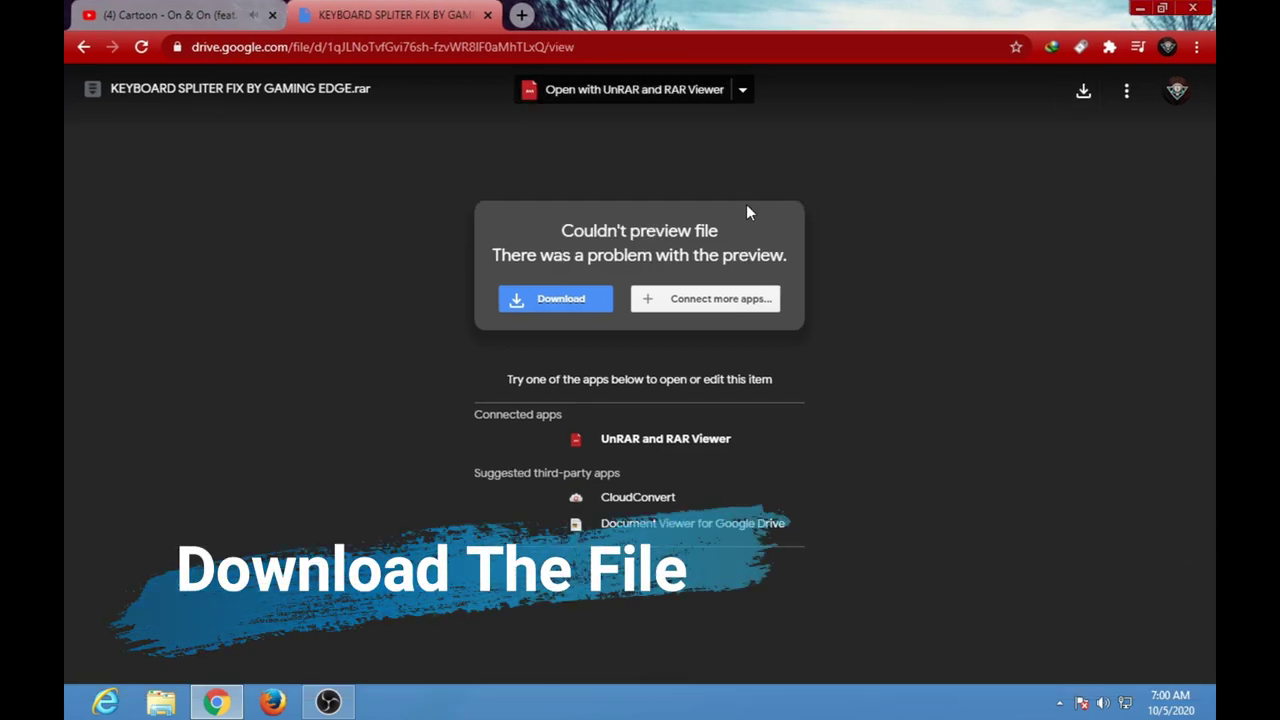
left_click(1083, 92)
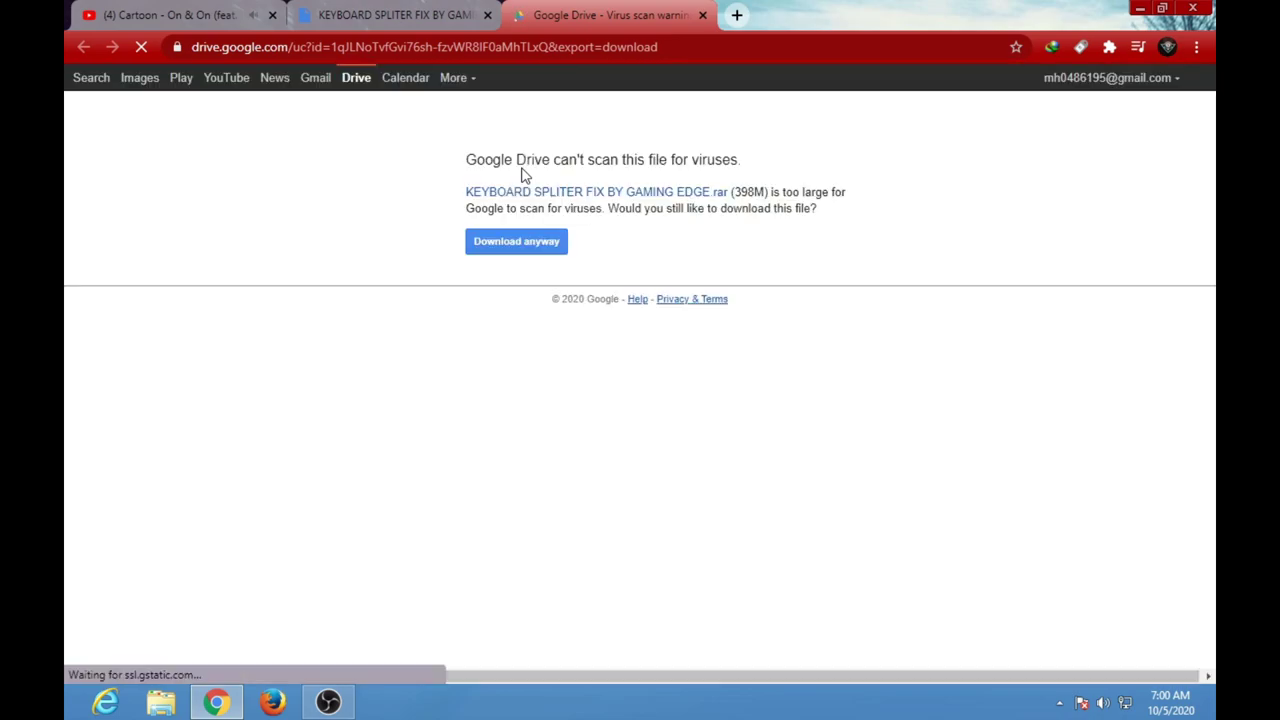
left_click(543, 241)
Cancel the running archive download and minimize the browser to return to the desktop.
right_click(197, 655)
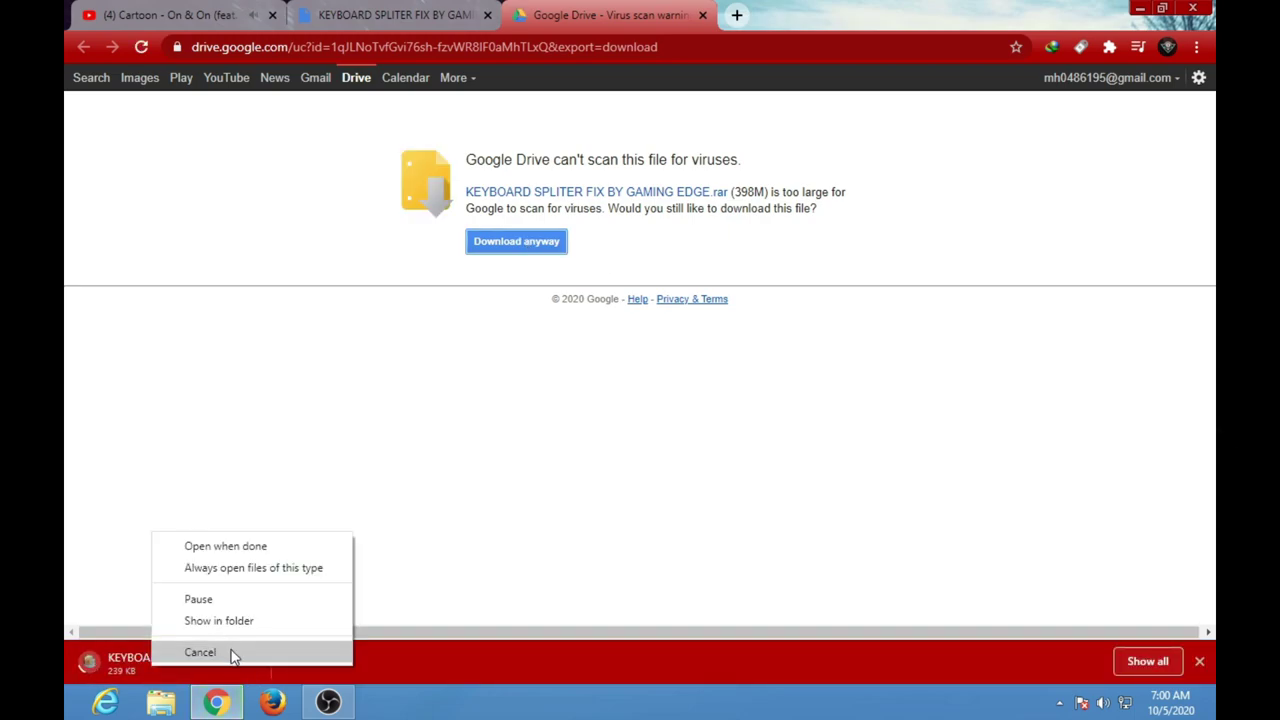
left_click(232, 652)
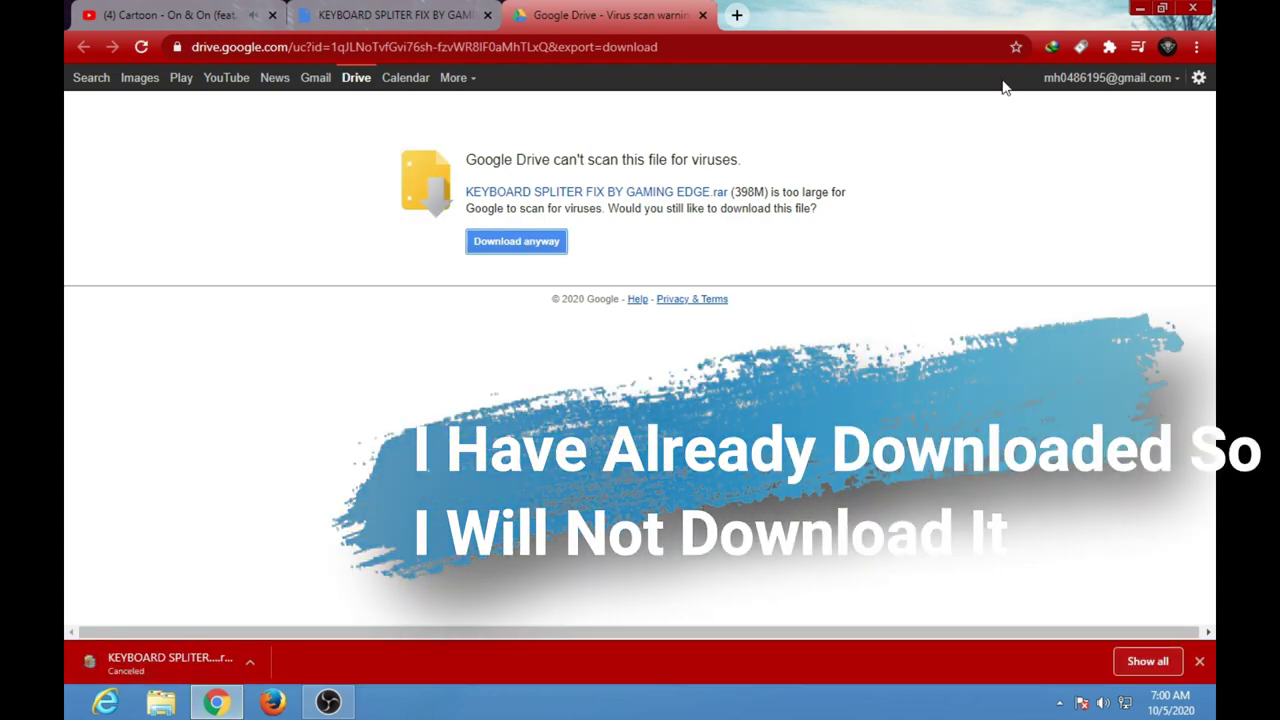
left_click(1139, 8)
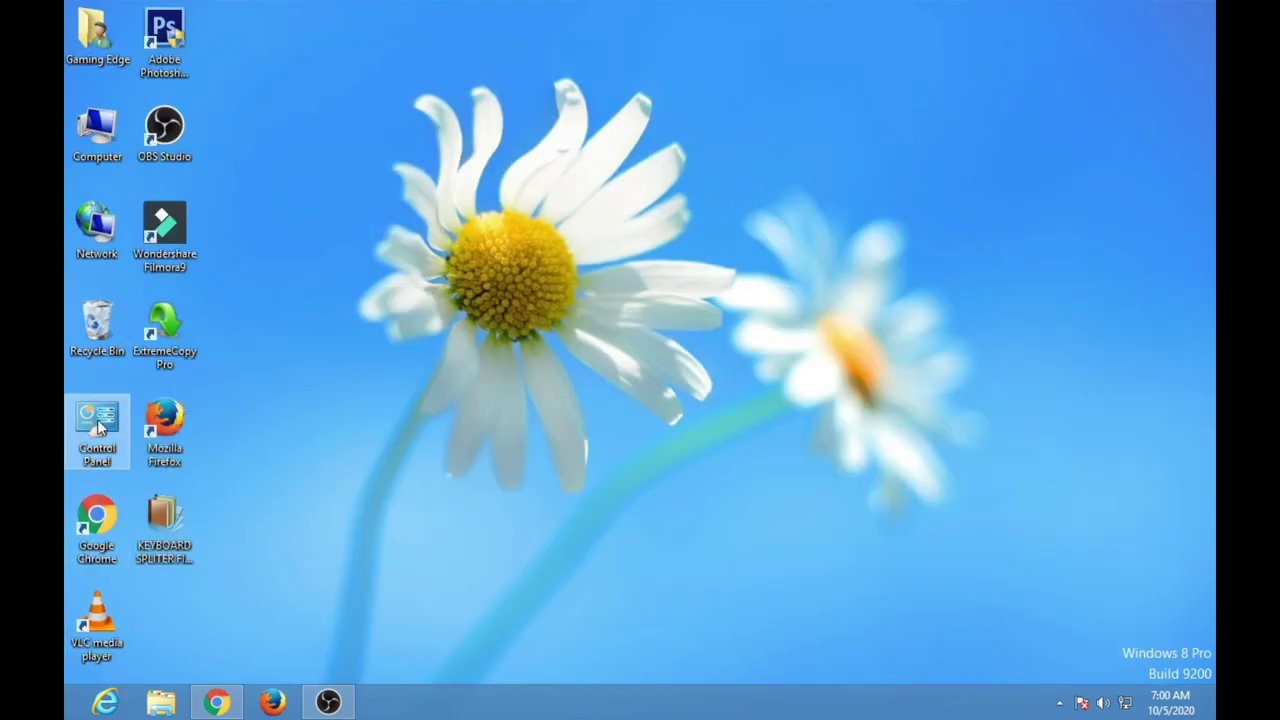
Extract the KEYBOARD SPLITER FIX BY GAMING EDGE archive on the desktop into its own folder and open that folder.
left_click(177, 534)
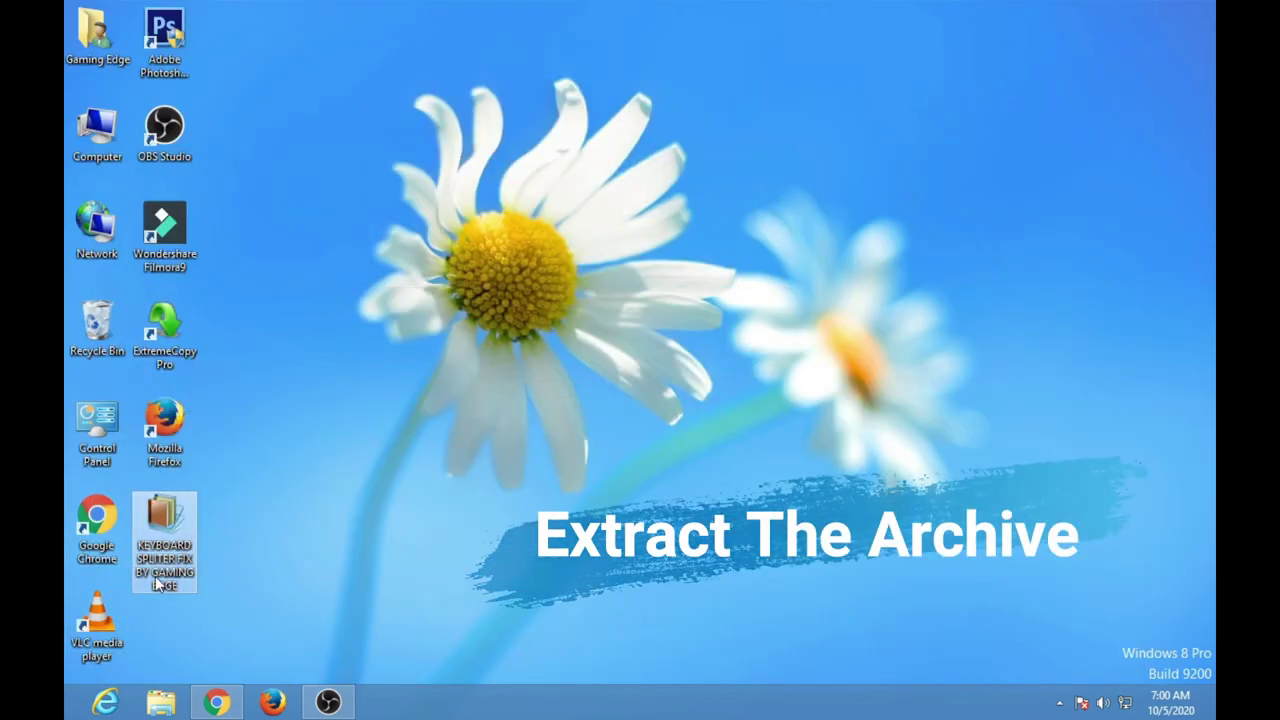
right_click(189, 523)
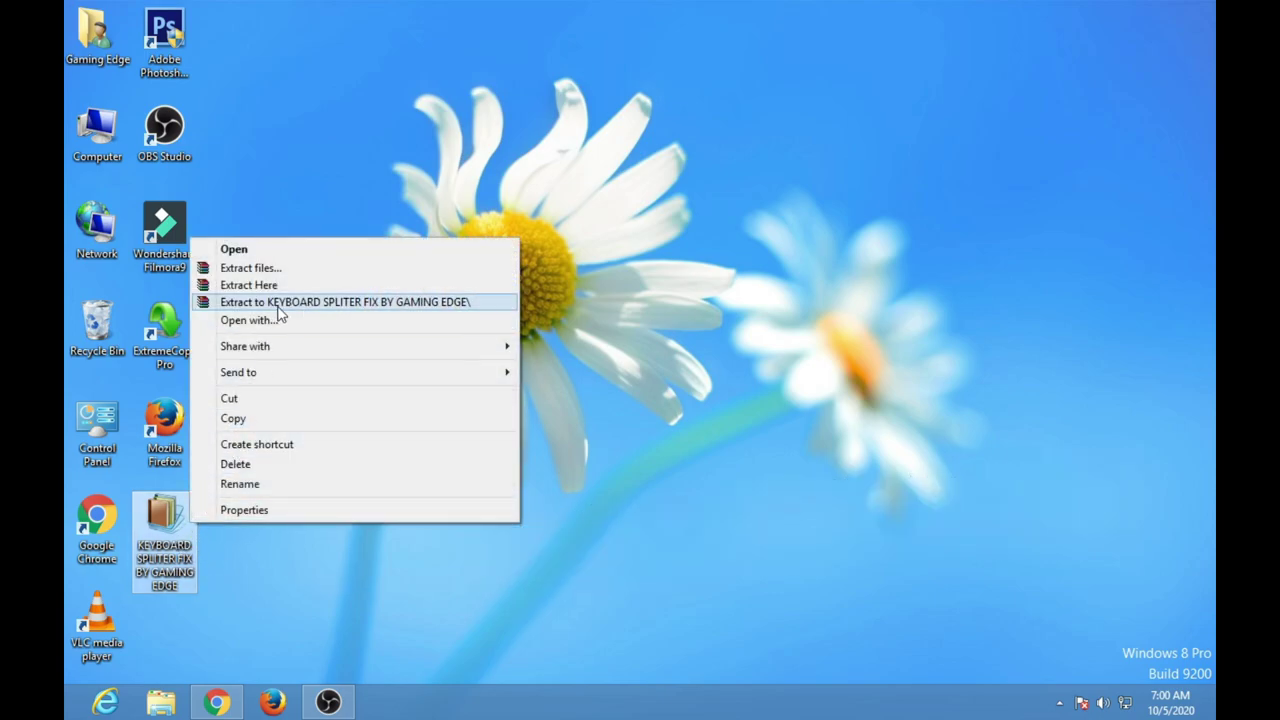
left_click(278, 305)
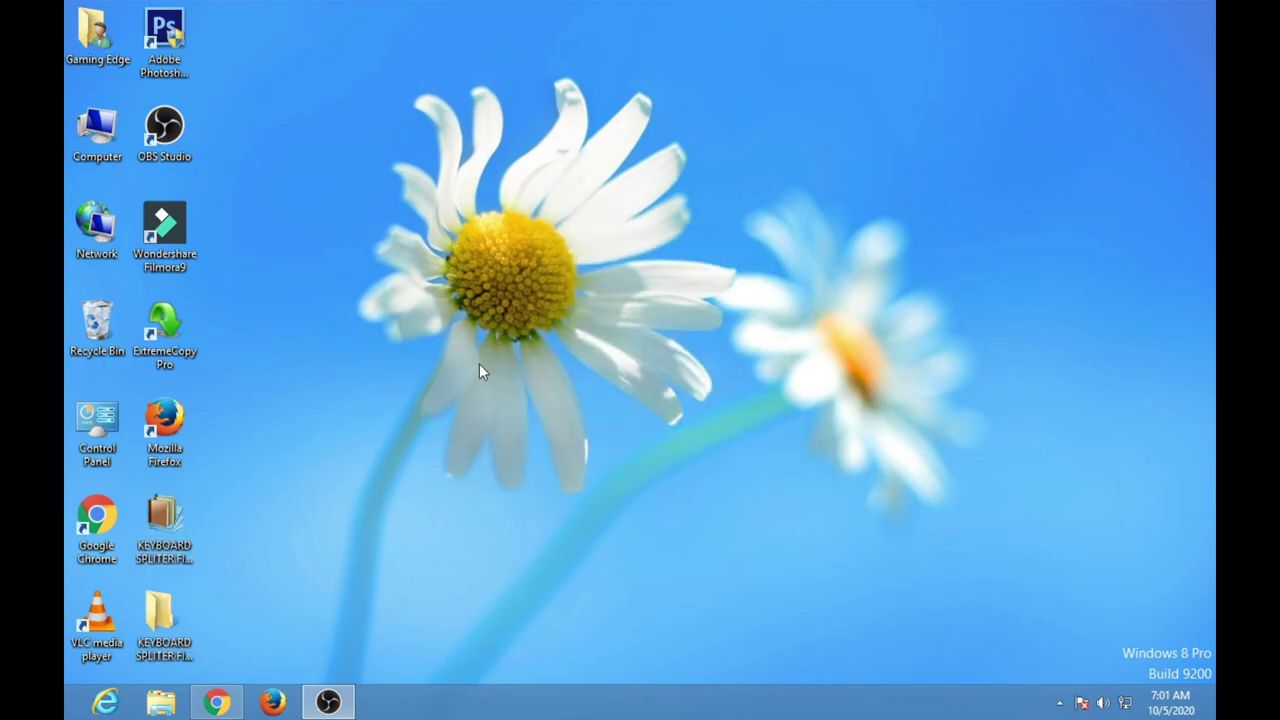
double_click(160, 625)
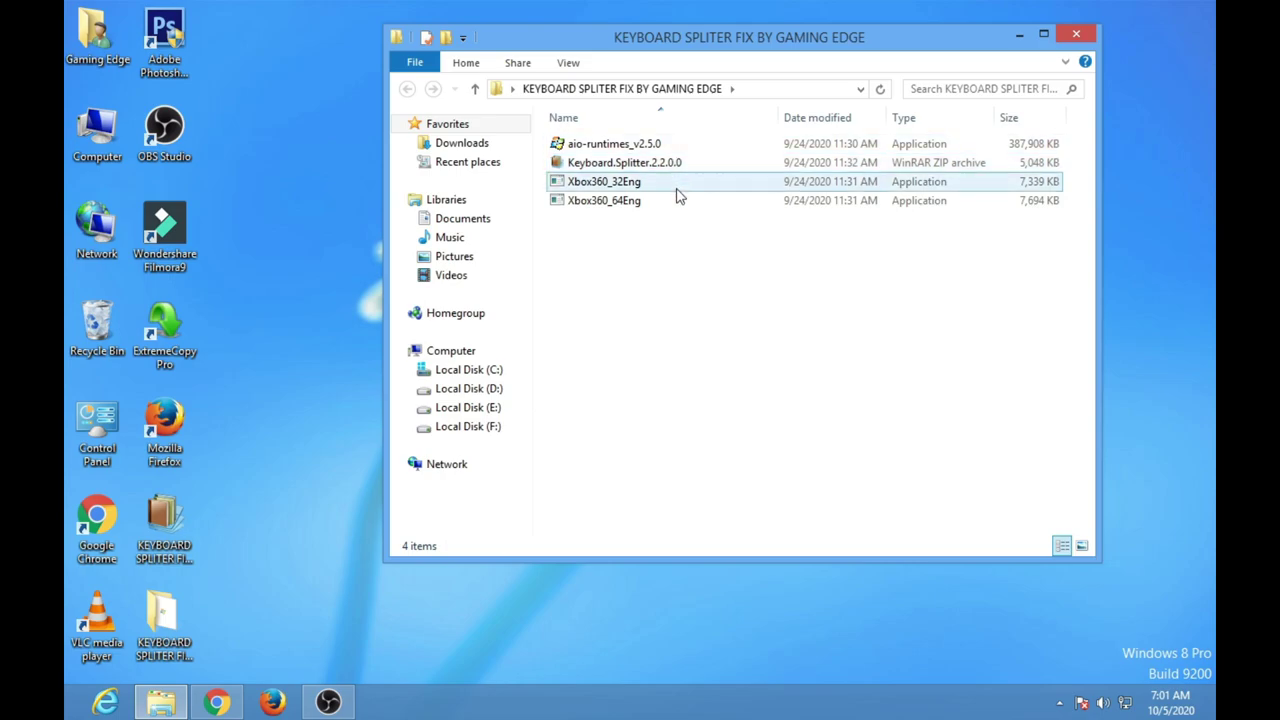
right_click(688, 244)
left_click(820, 335)
right_click(820, 335)
left_click(840, 391)
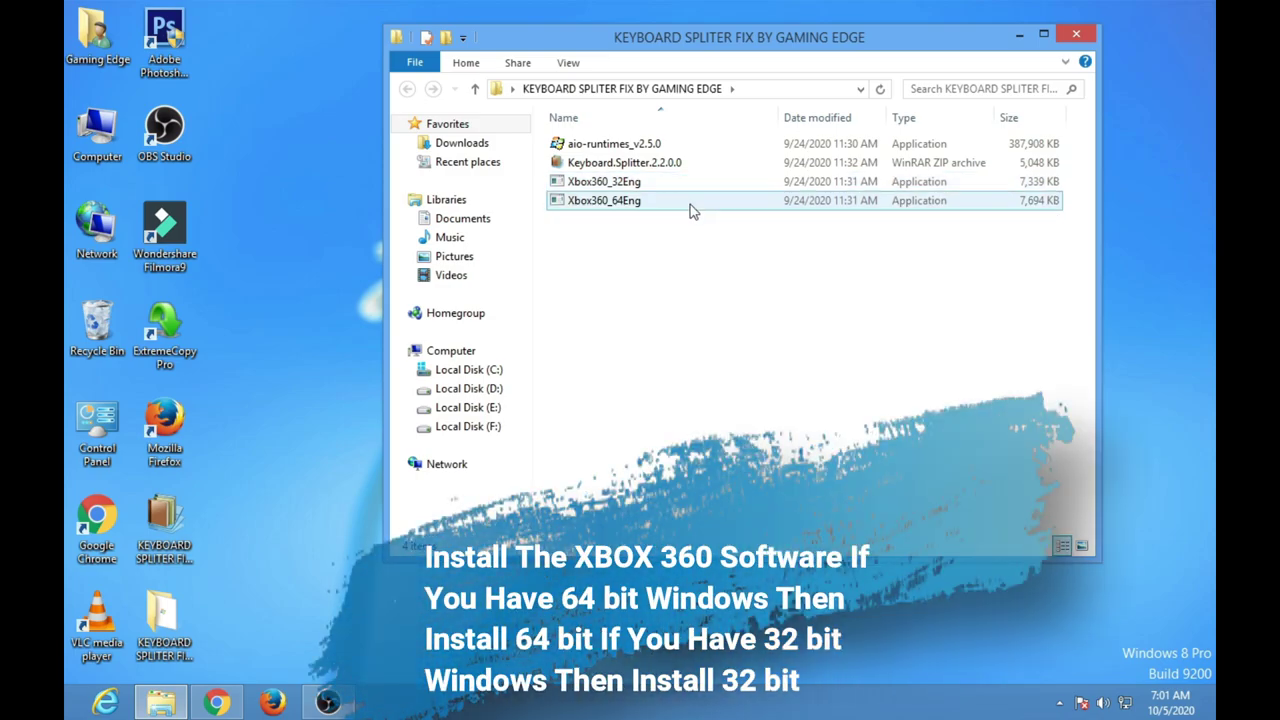
Run the Xbox360_64Eng installer and start installing the Microsoft Xbox 360 Accessories software.
left_click(693, 205)
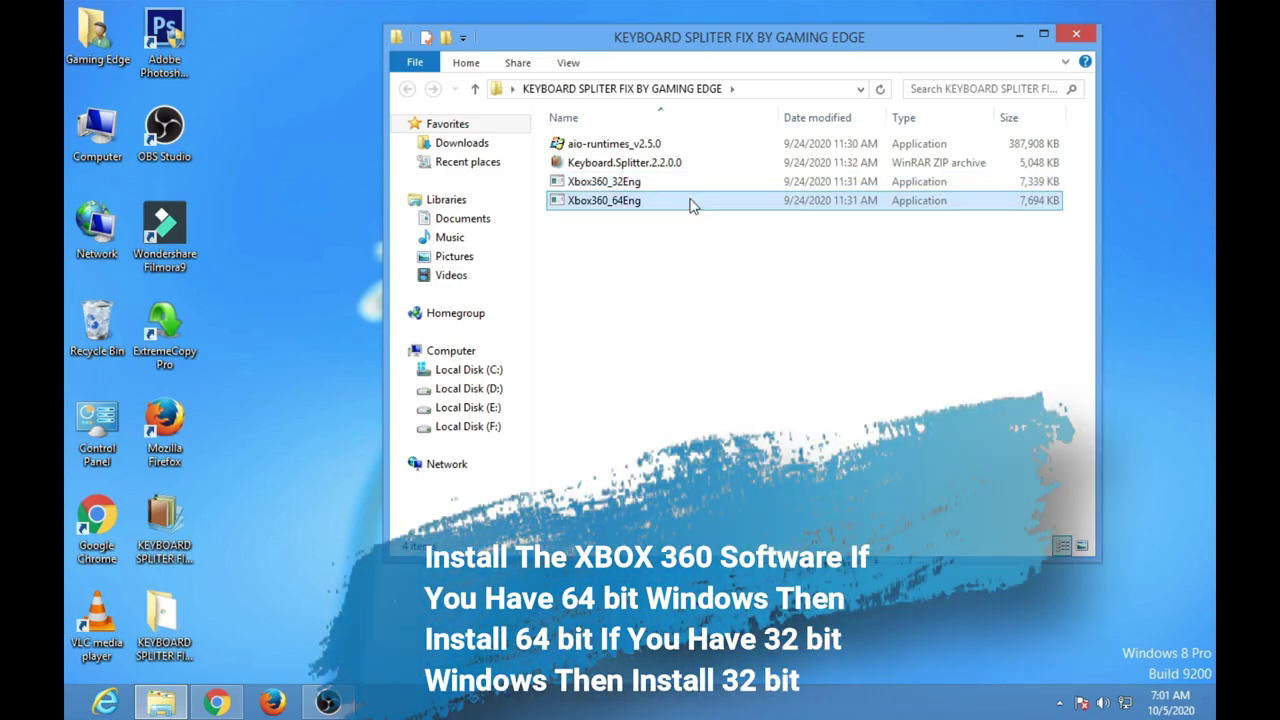
double_click(693, 205)
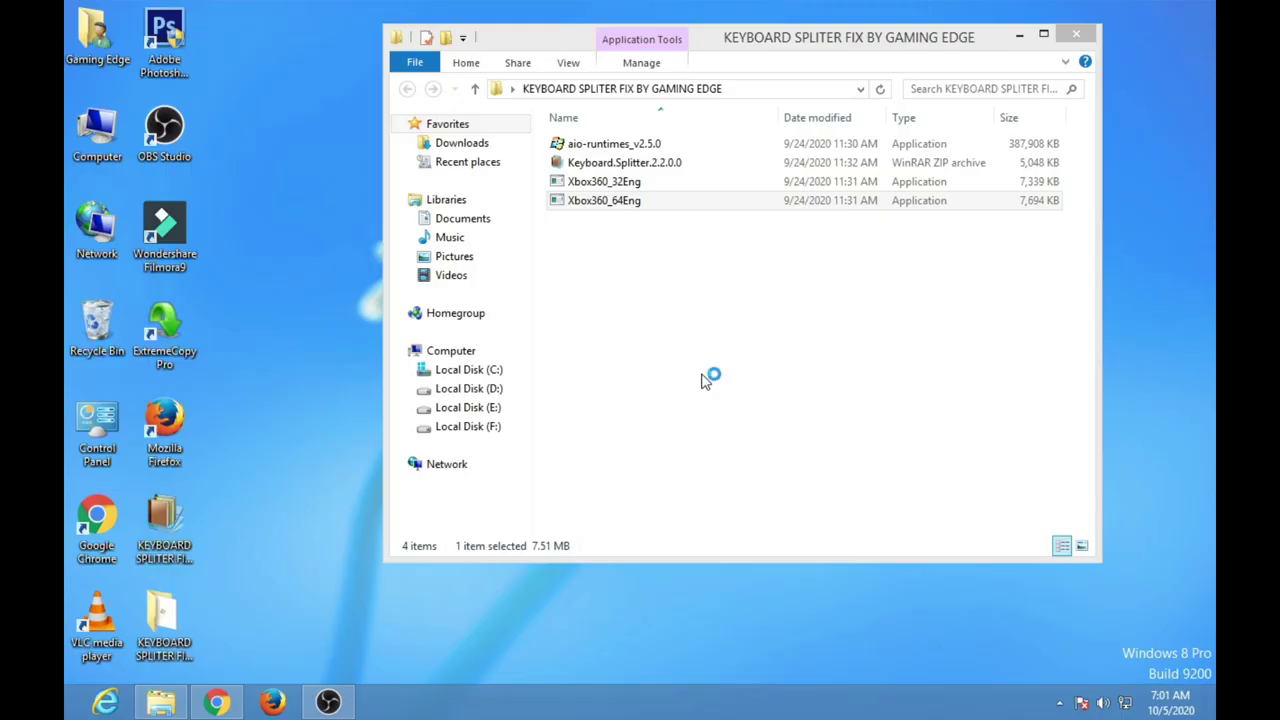
left_click(328, 420)
left_click(563, 488)
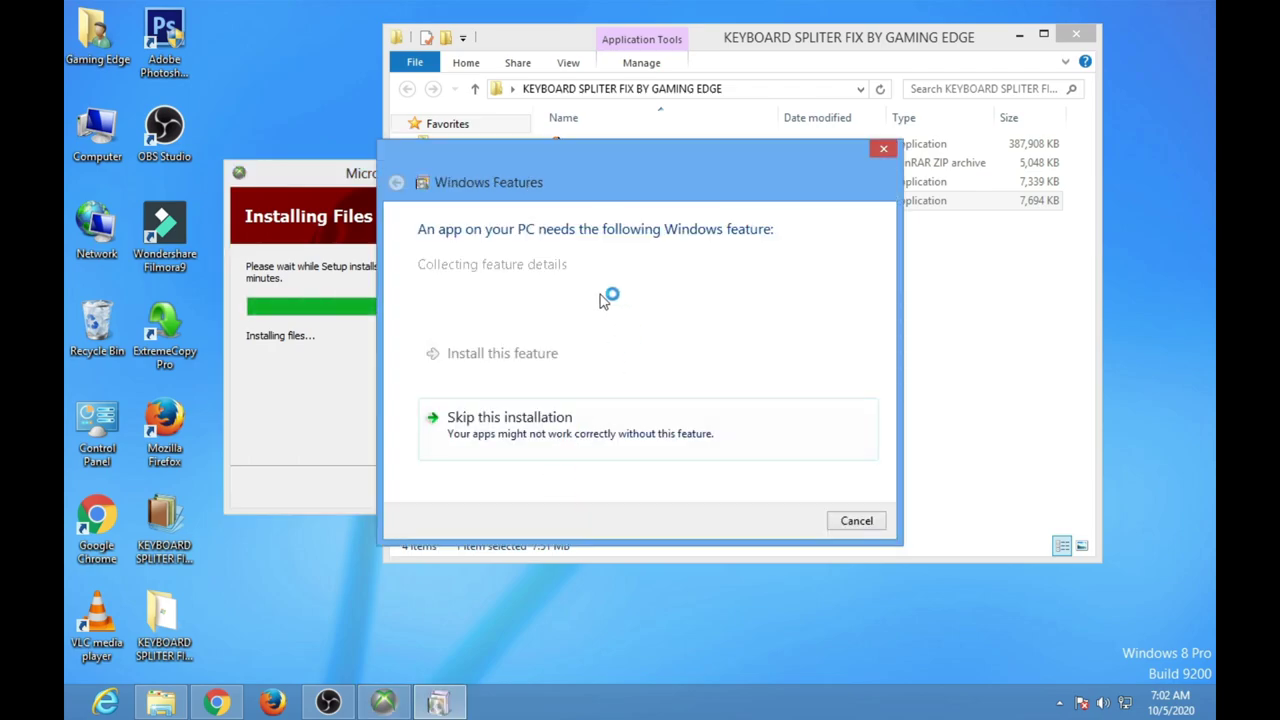
Skip the .NET Framework 3.5 feature installation and finish the Xbox 360 Accessories setup.
left_click_drag(527, 165, 867, 146)
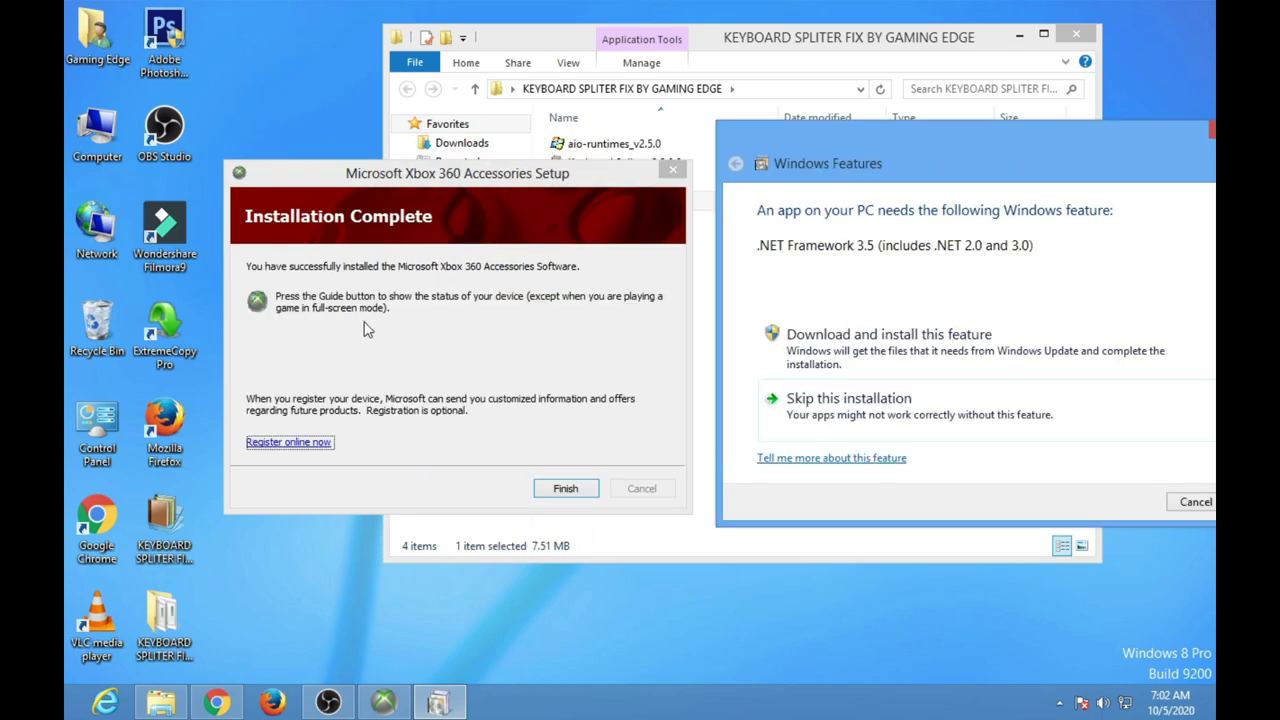
left_click(885, 415)
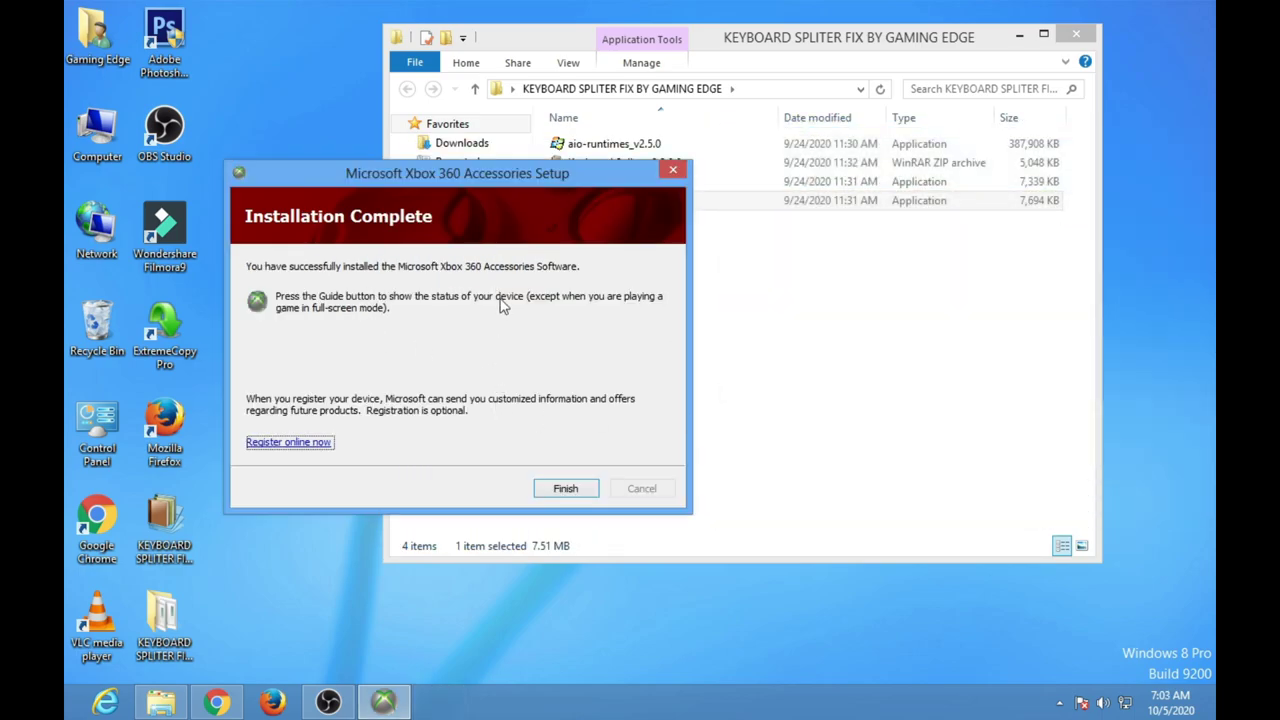
left_click(573, 492)
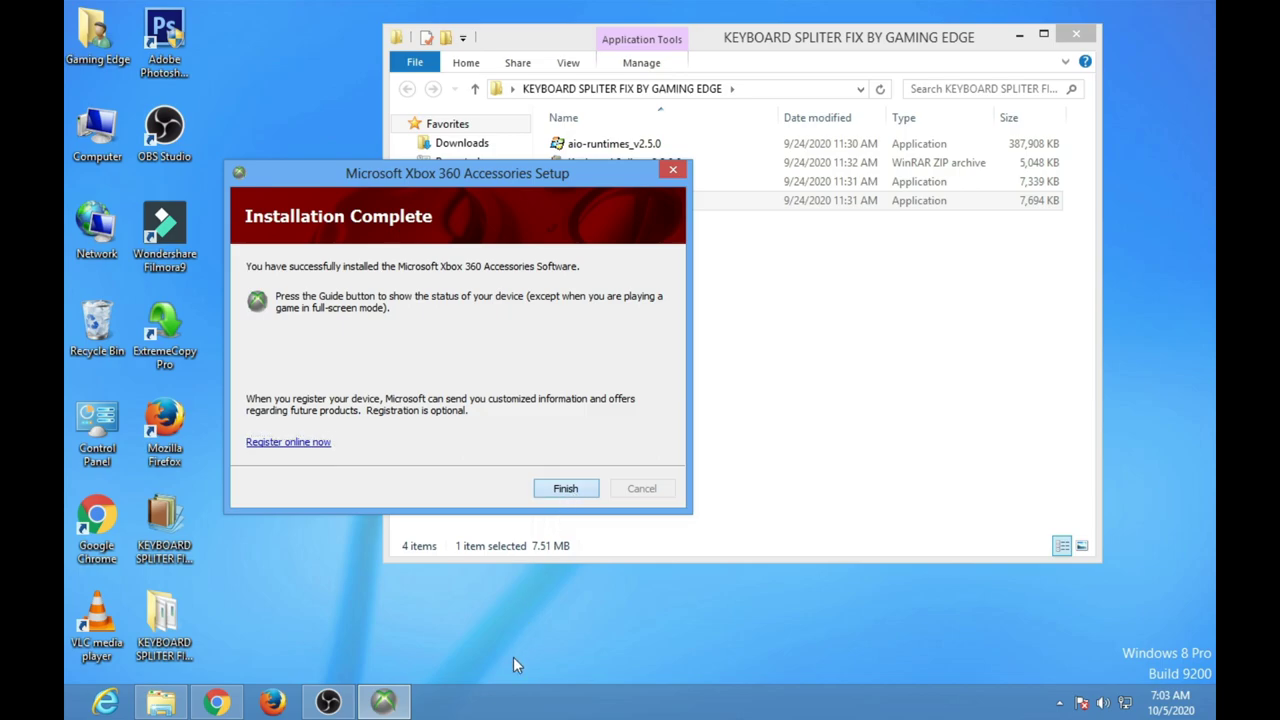
left_click(565, 489)
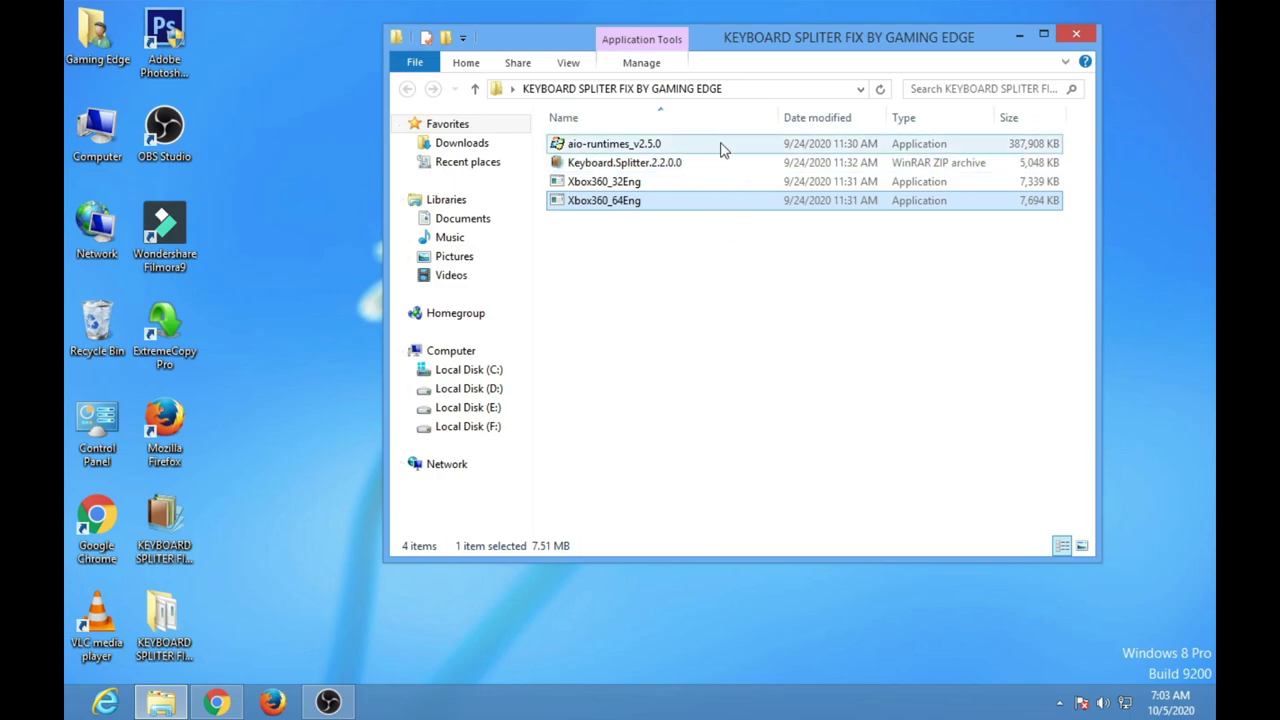
Run aio-runtimes_v2.5.0, continue past the memory warning and install the preselected runtimes.
left_click(724, 148)
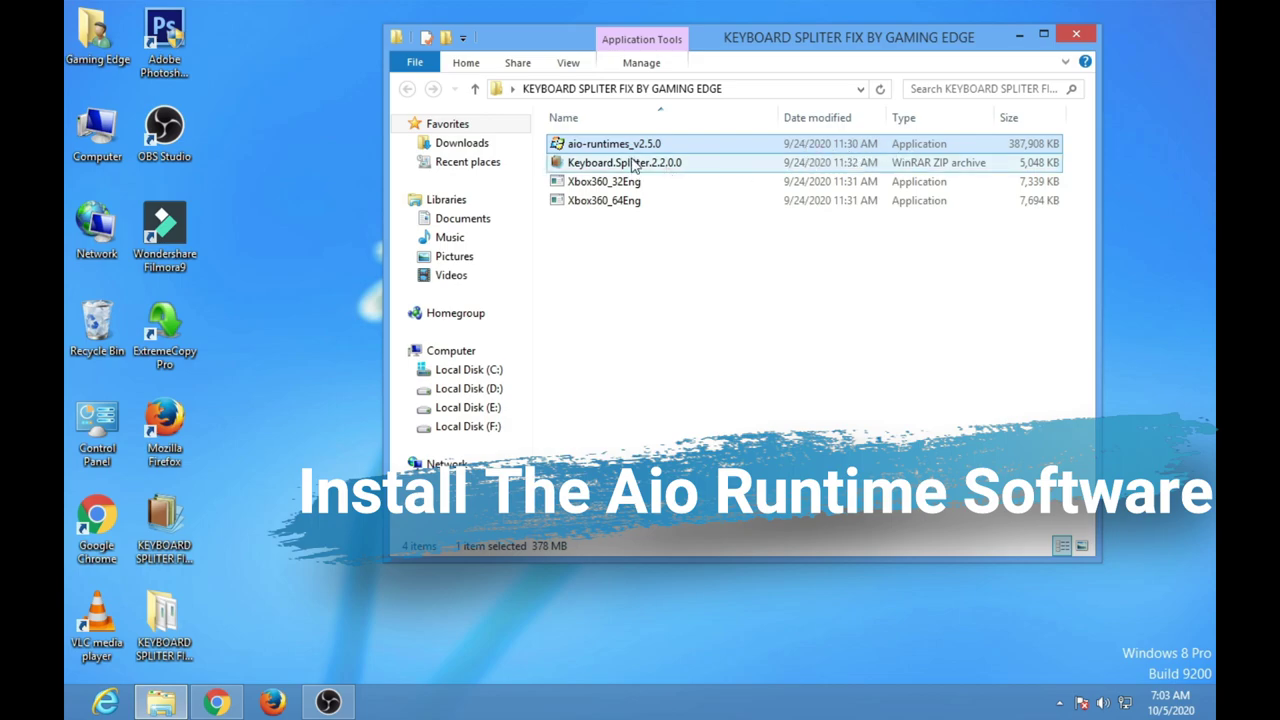
double_click(650, 144)
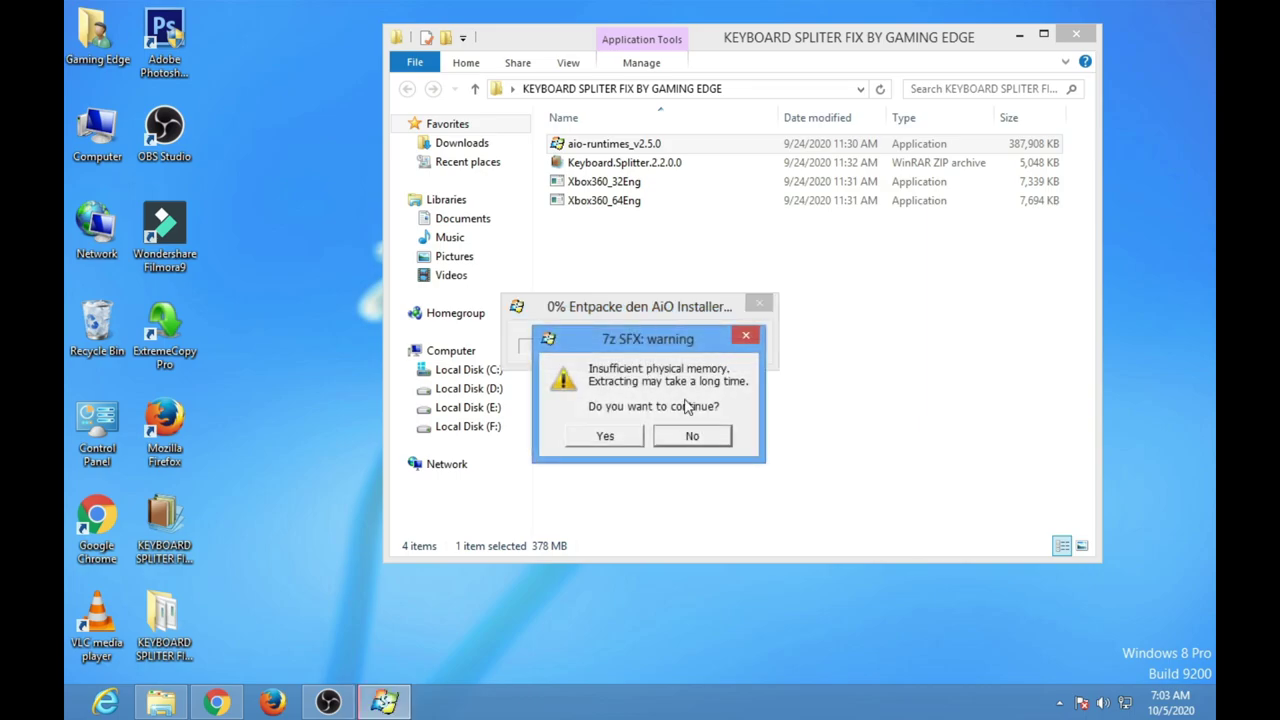
left_click(588, 436)
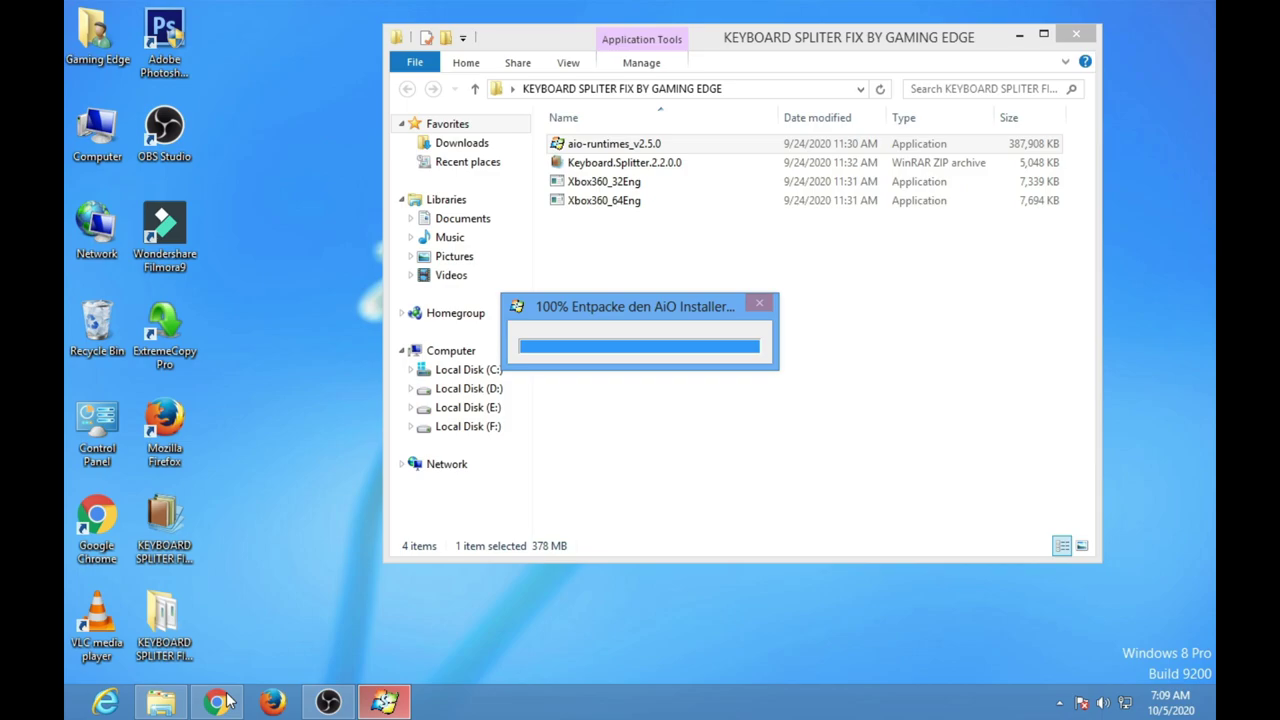
left_click(509, 572)
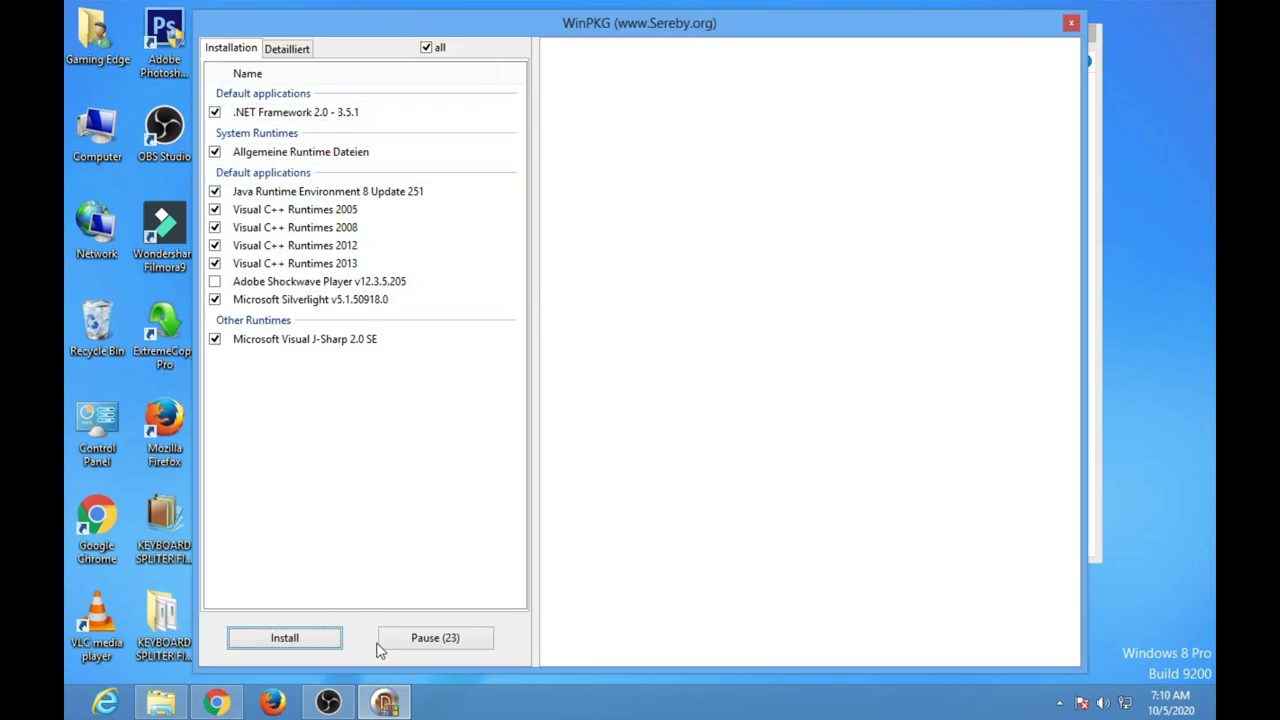
left_click_drag(412, 29, 507, 48)
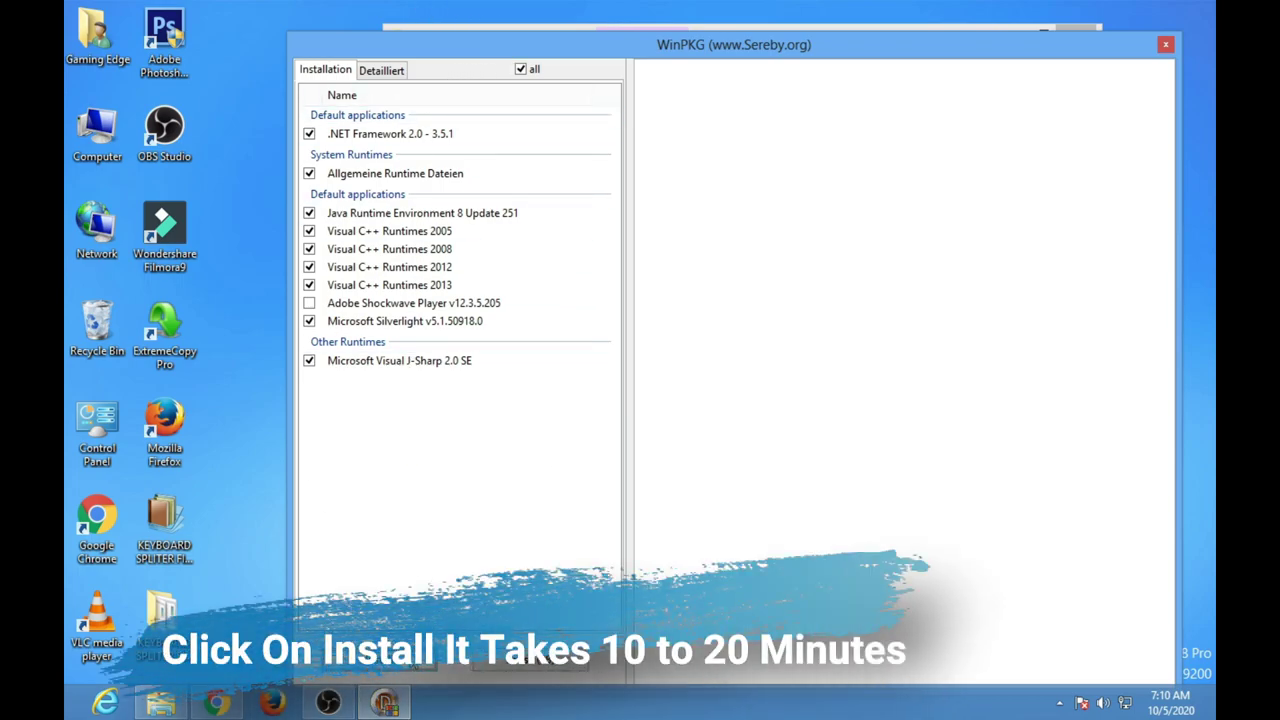
left_click(400, 666)
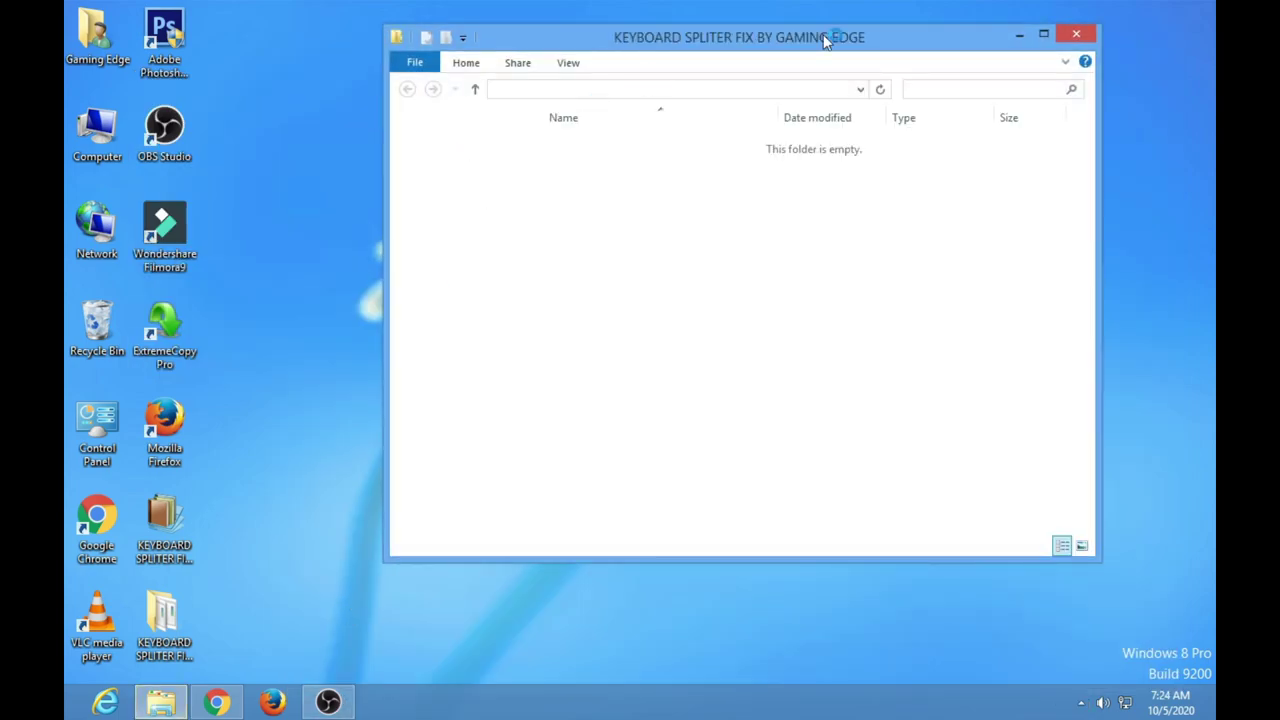
Extract the Keyboard.Splitter.2.2.0.0 archive into its own folder and open that folder.
left_click(580, 167)
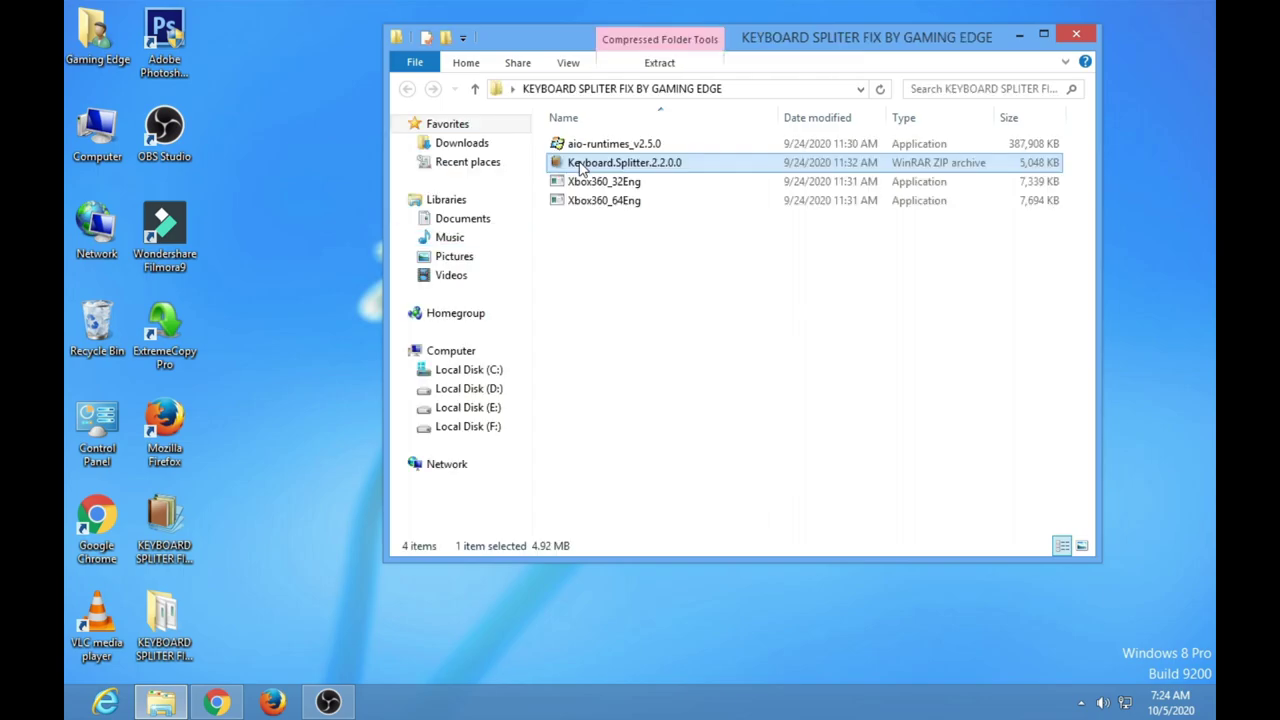
right_click(578, 163)
left_click(680, 232)
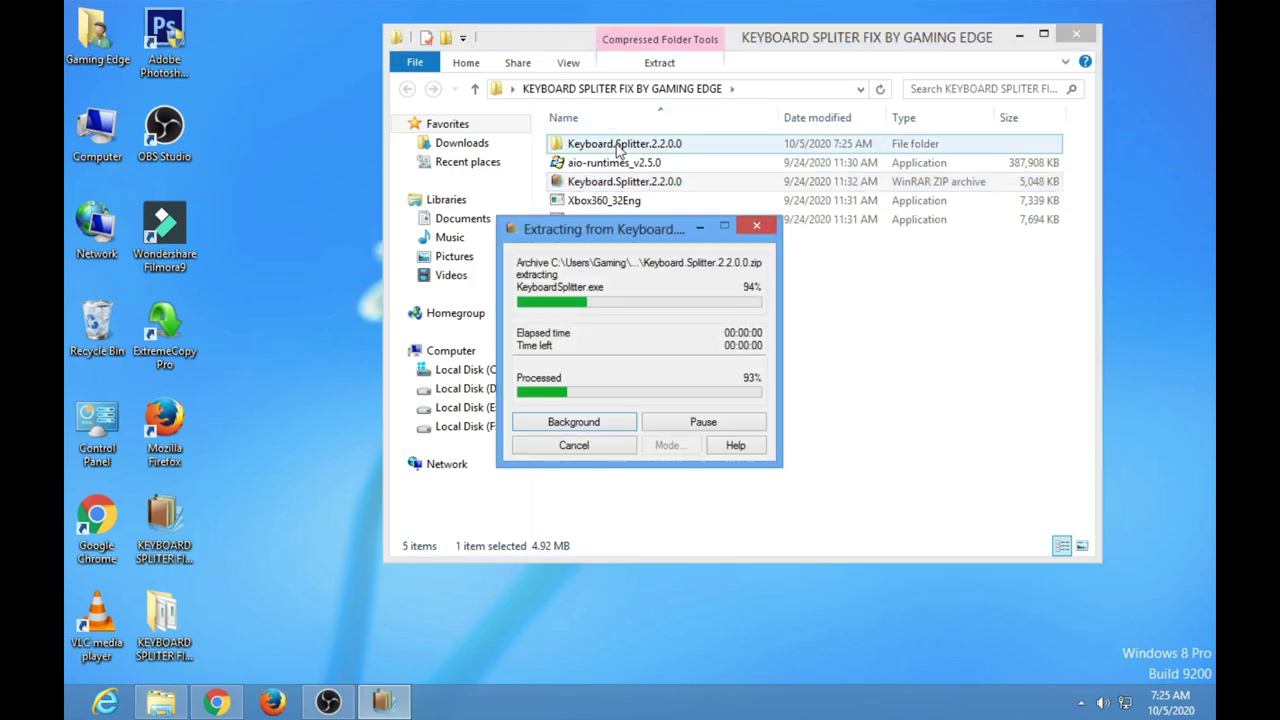
double_click(619, 146)
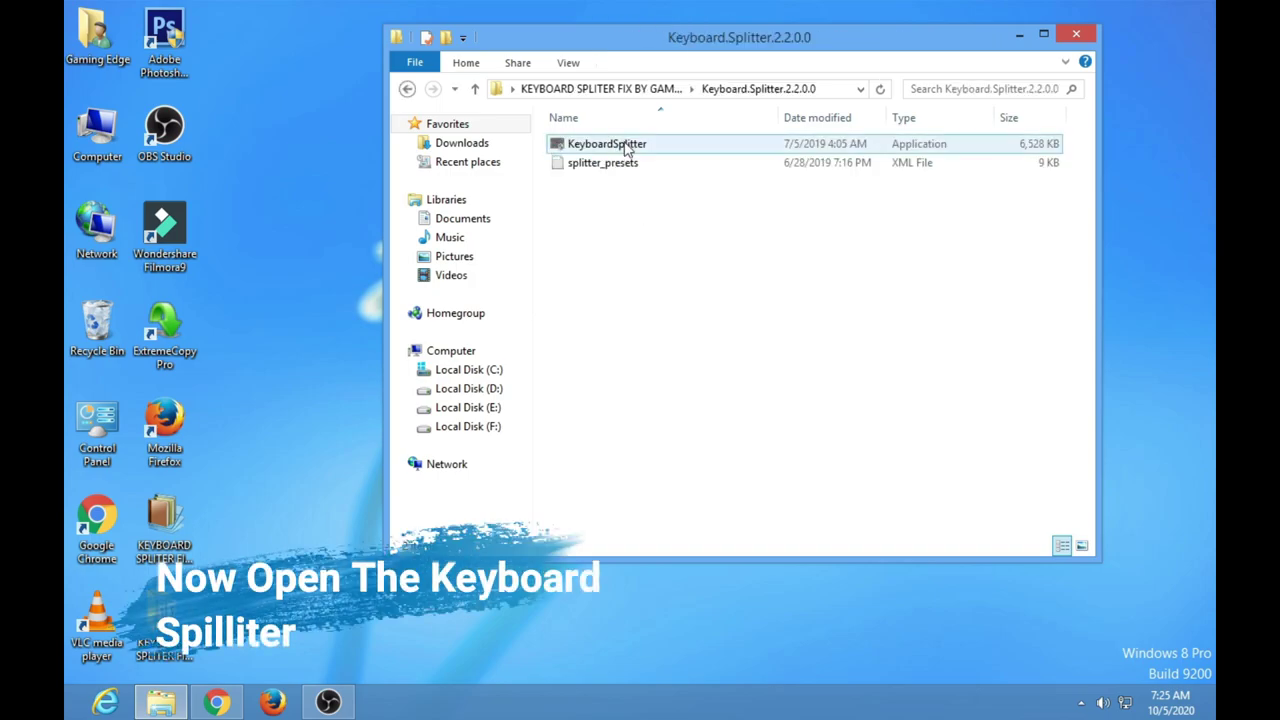
Run KeyboardSplitter, install its Nefarius device software, and reopen KeyboardSplitter from the Keyboard.Splitter.2.2.0.0 folder.
left_click(628, 148)
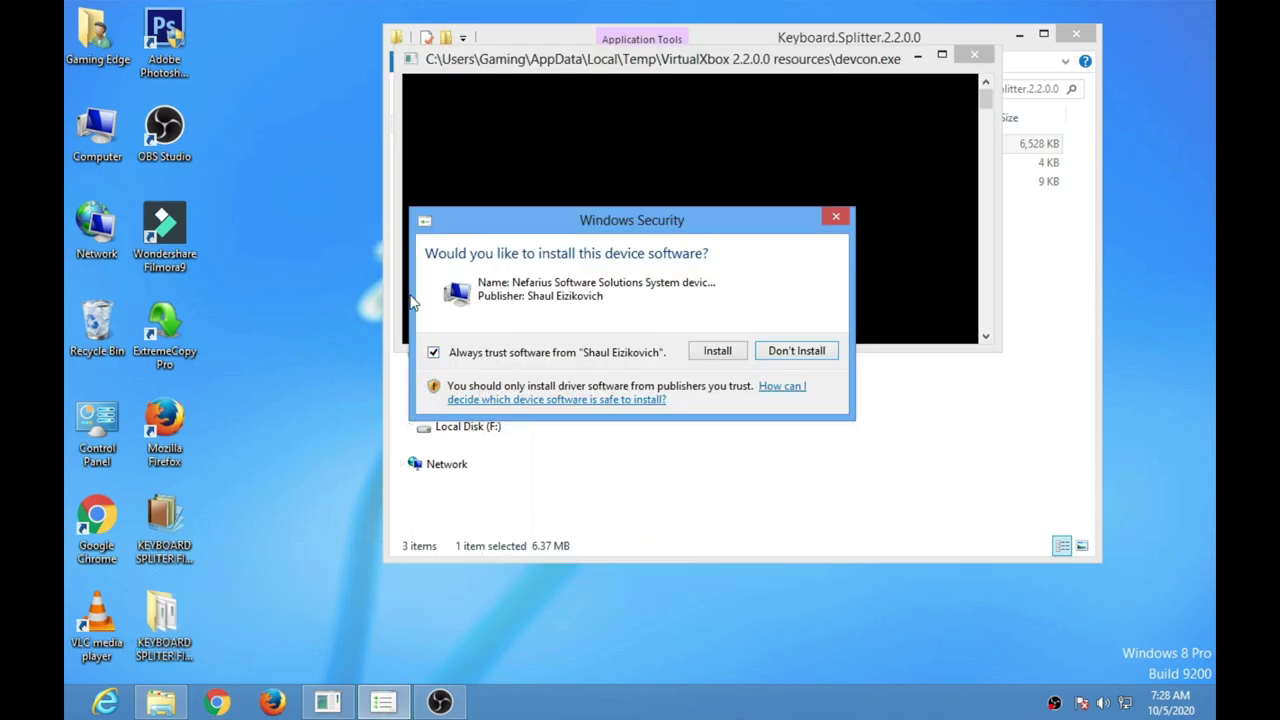
left_click(716, 352)
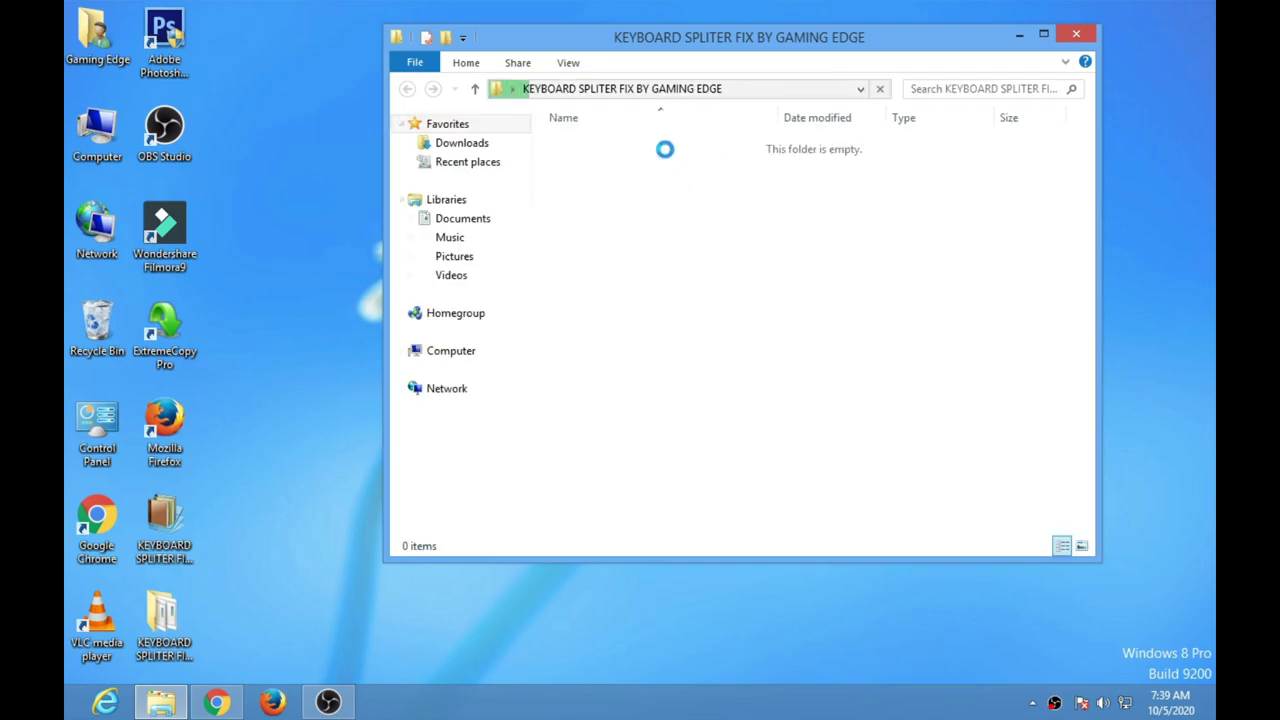
double_click(674, 146)
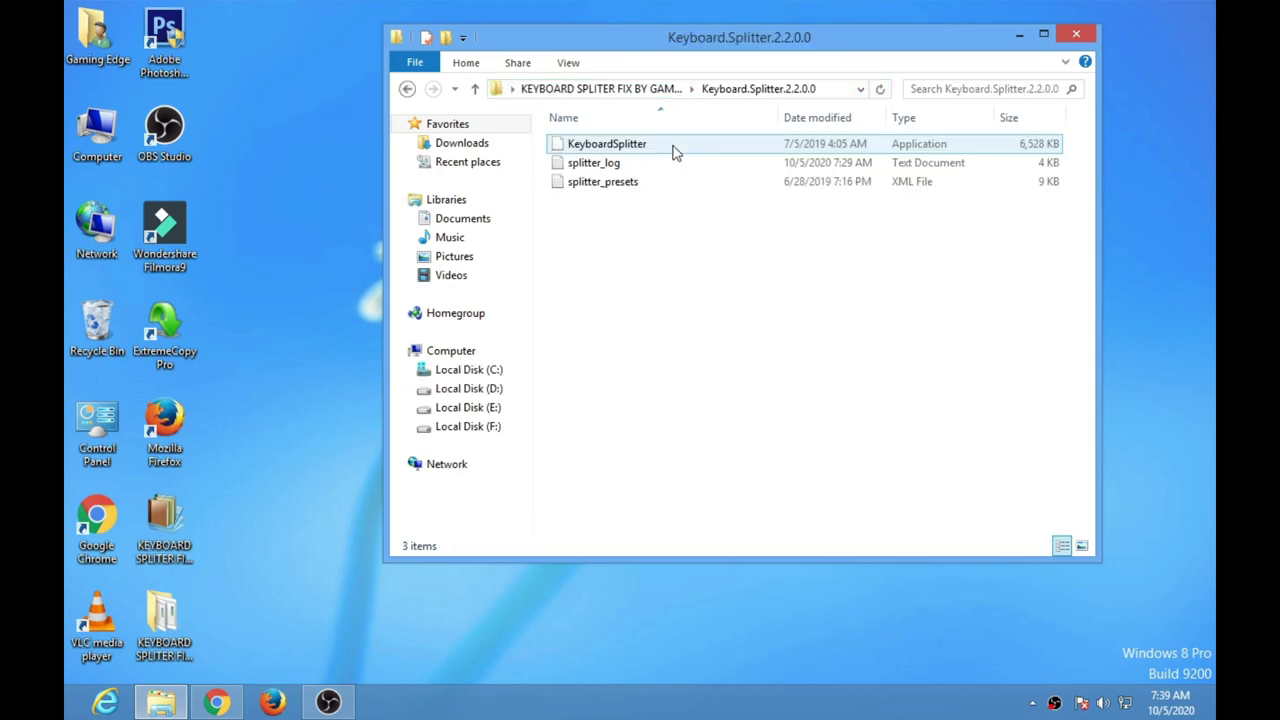
double_click(672, 147)
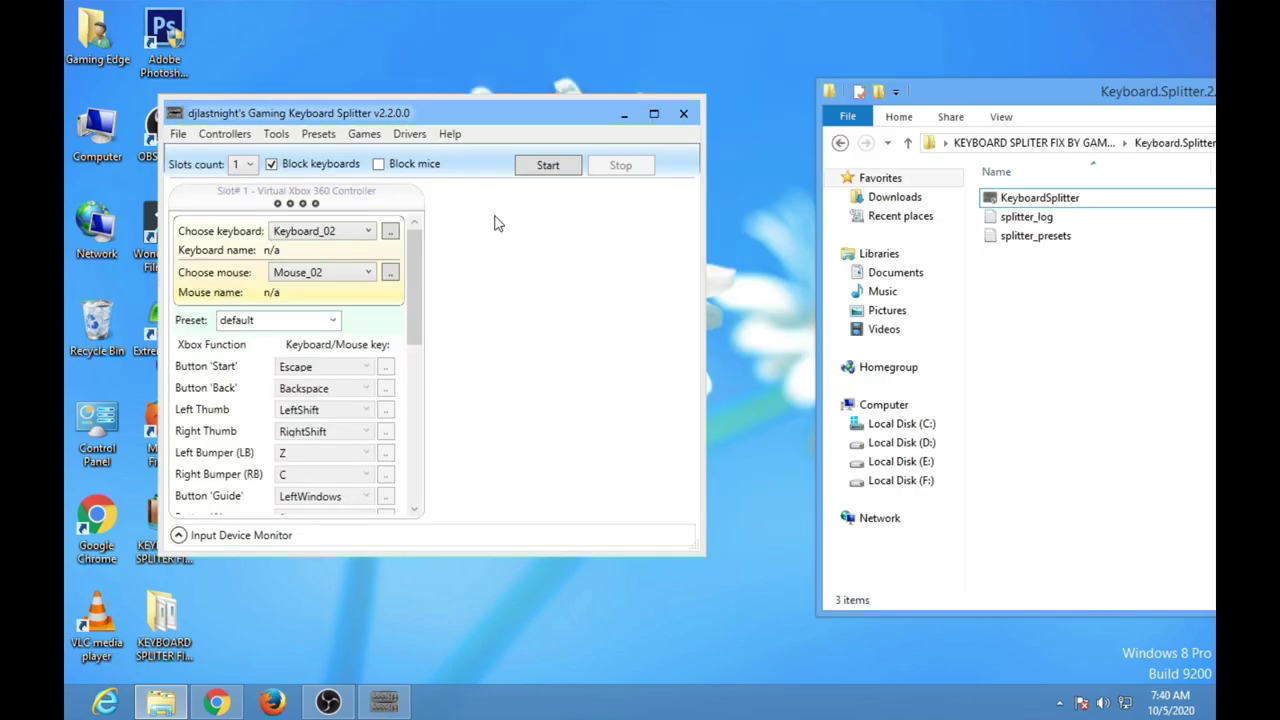
Try the FIFA preset for the slot 1 virtual Xbox 360 controller and return the preset to default.
left_click(312, 230)
left_click(300, 265)
left_click(333, 320)
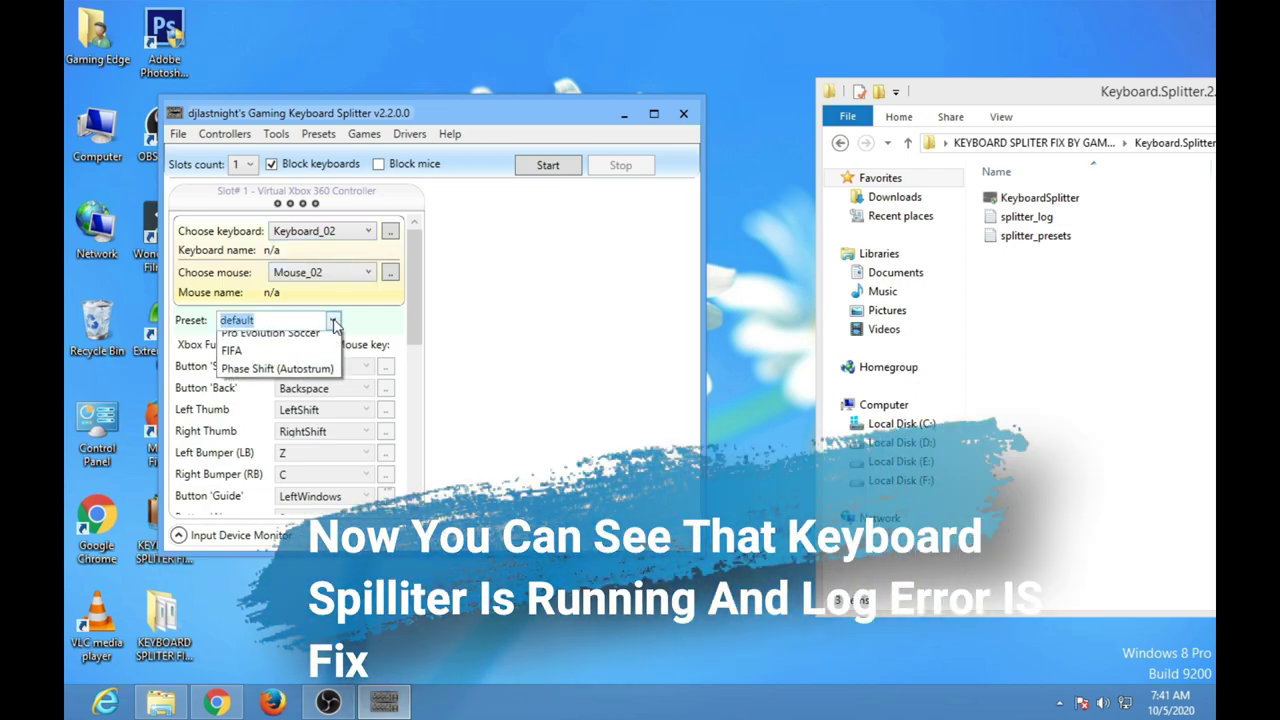
left_click(245, 391)
left_click(335, 322)
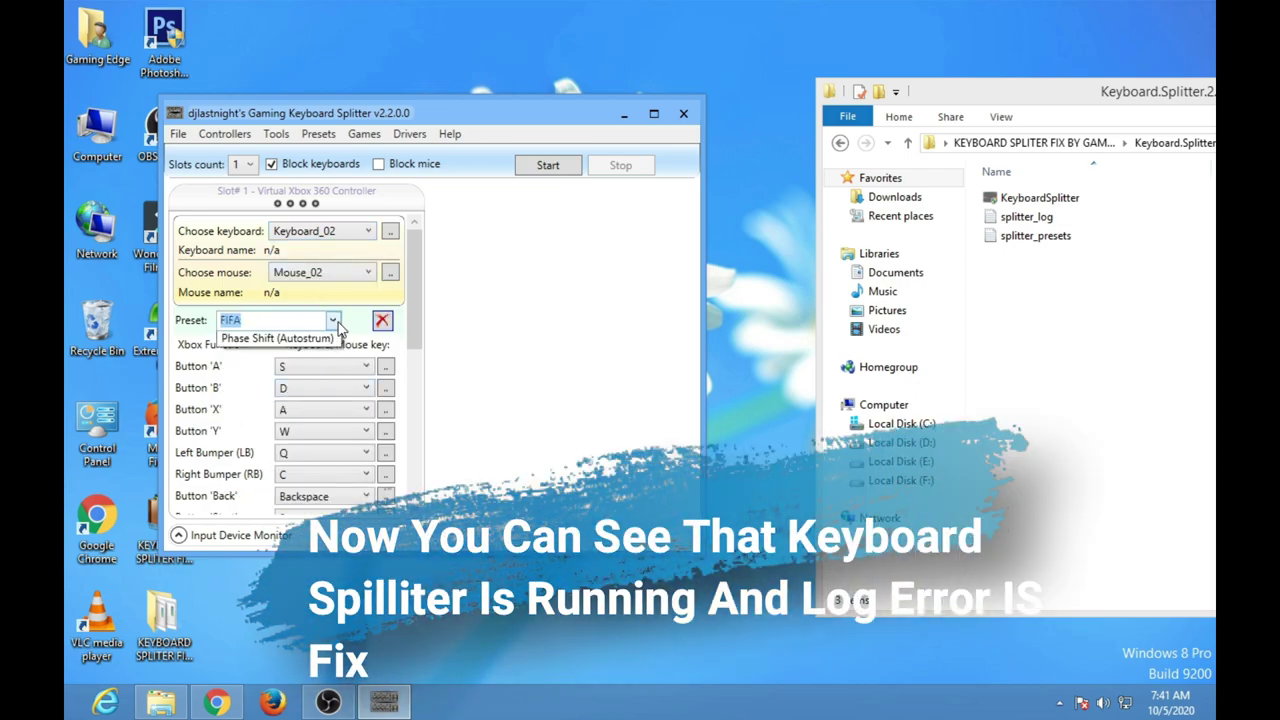
key("Escape")
key("Up")
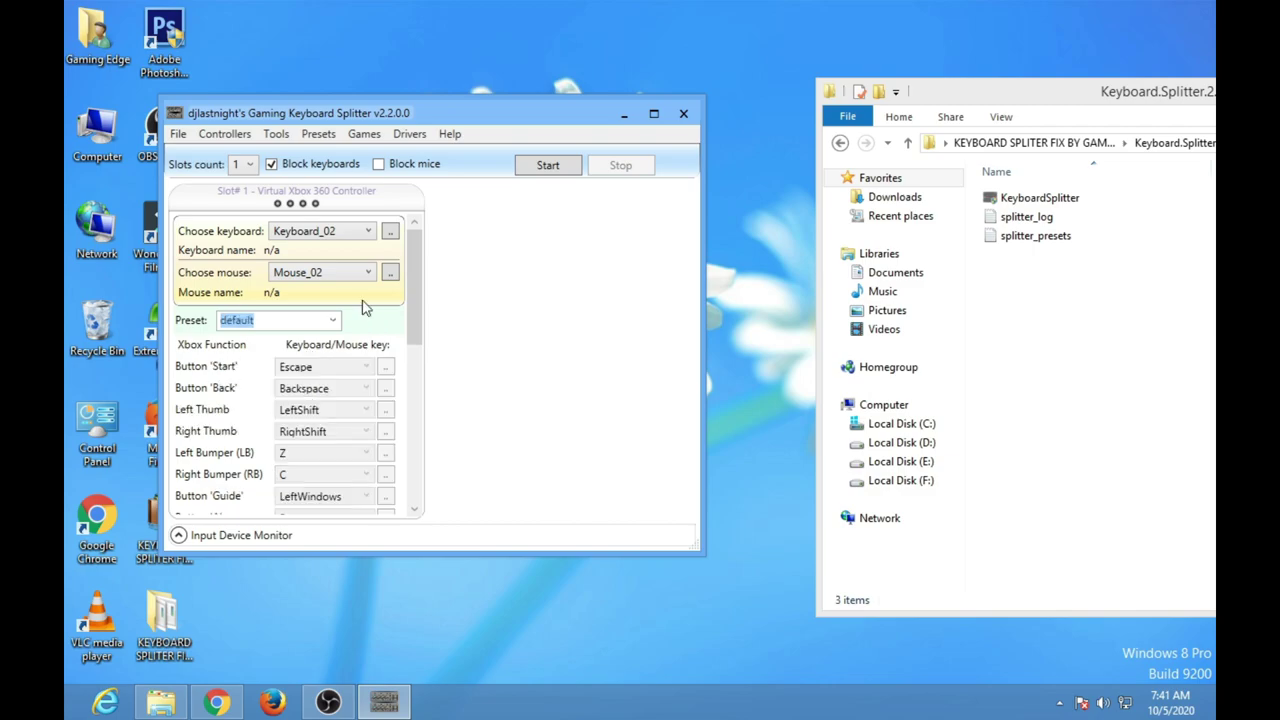
Start the controller emulation with one slot, Keyboard_02, Mouse_02 and the default preset.
left_click(545, 168)
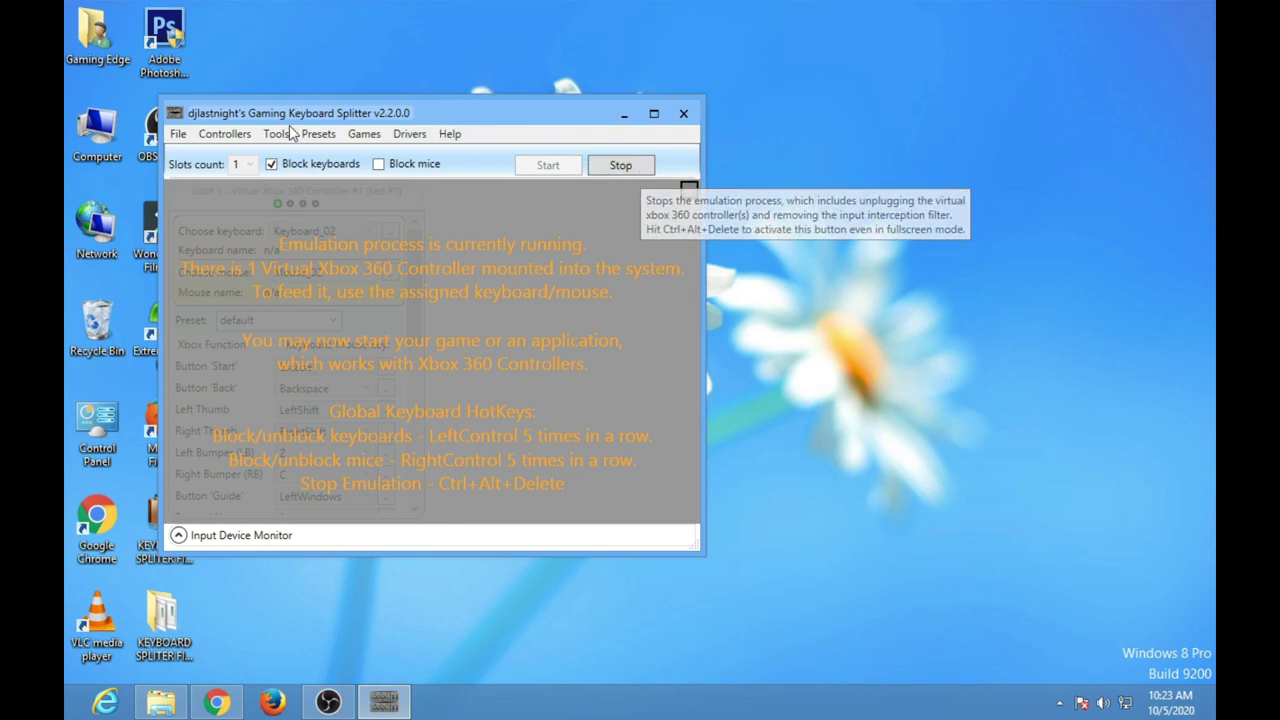
Test the virtual Xbox 360 controller's response to its assigned keyboard keys in the Xinput Controller Tester, and close the tester.
left_click(224, 136)
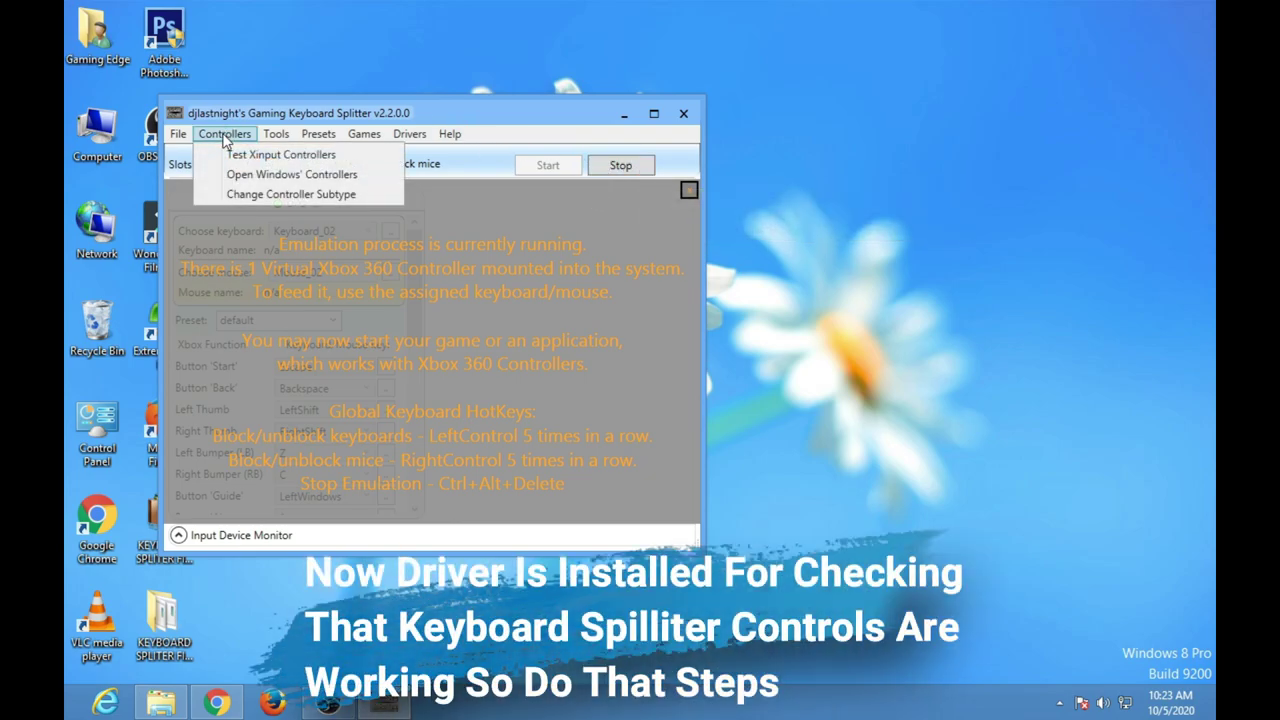
left_click(271, 166)
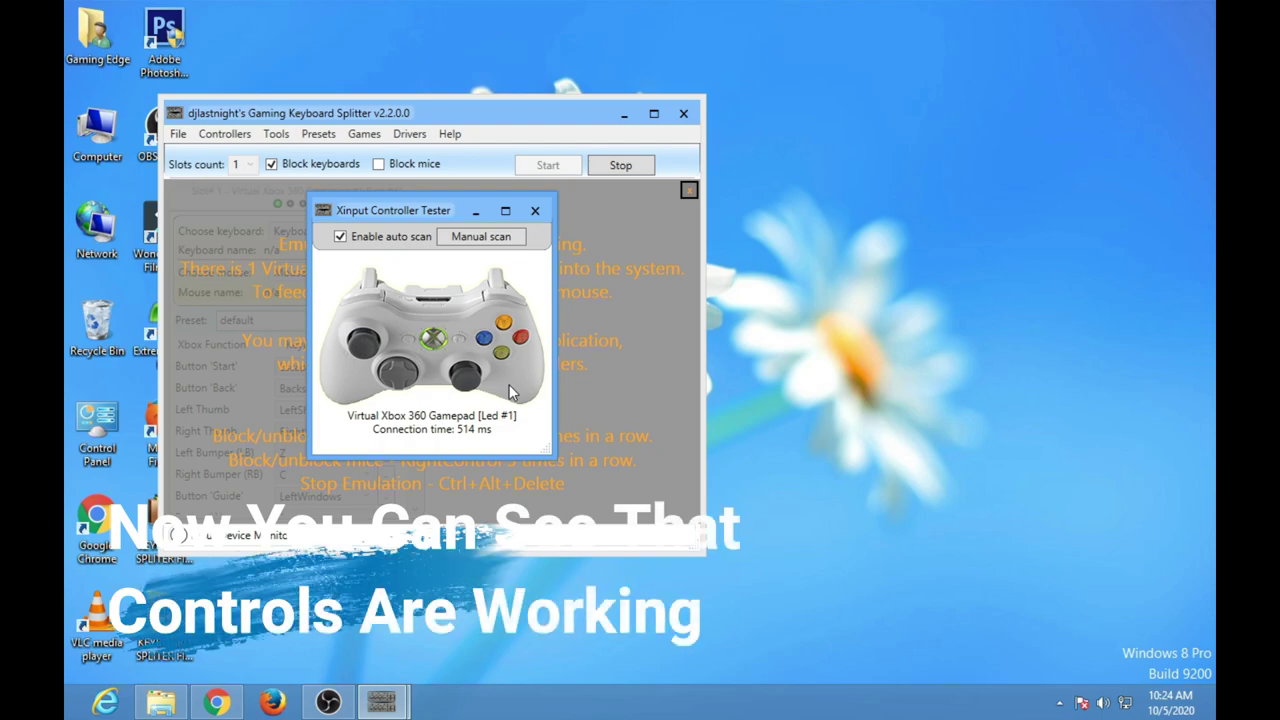
key("j")
key("l")
key("i")
key("l")
key("j")
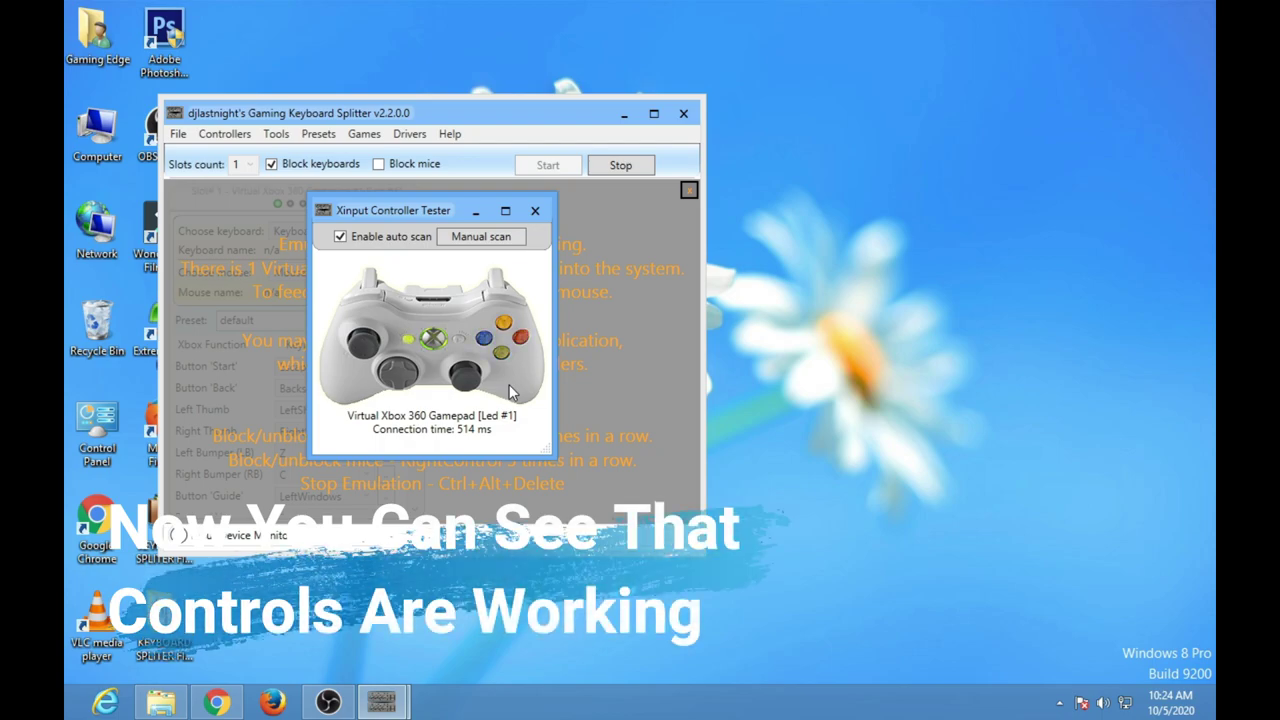
key("k")
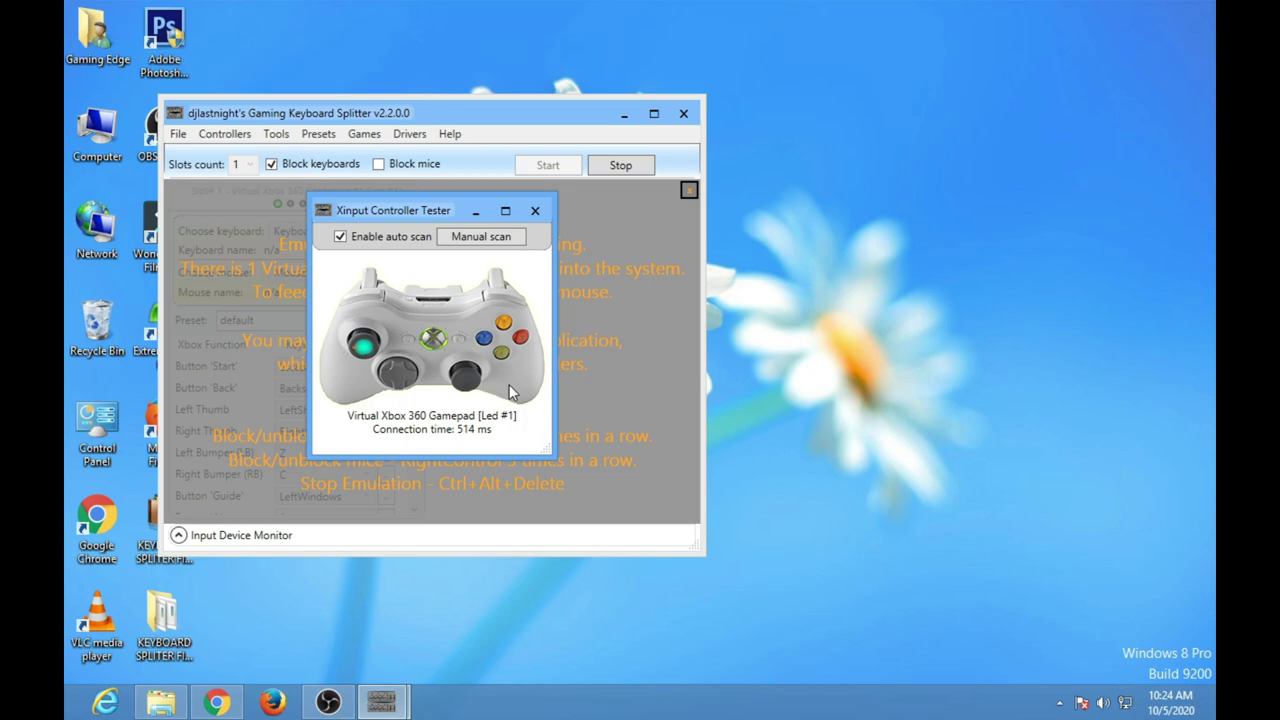
key("l")
left_click(535, 210)
Stop the controller emulation and close Gaming Keyboard Splitter.
left_click(637, 172)
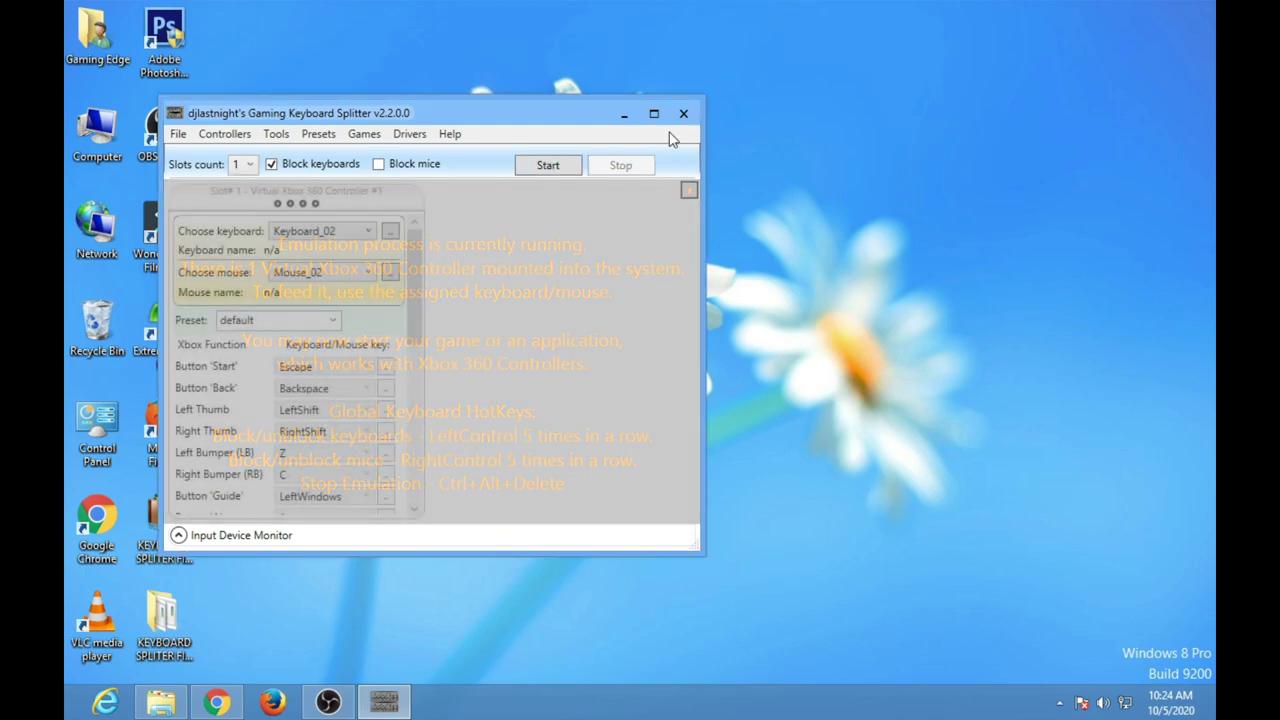
left_click(685, 113)
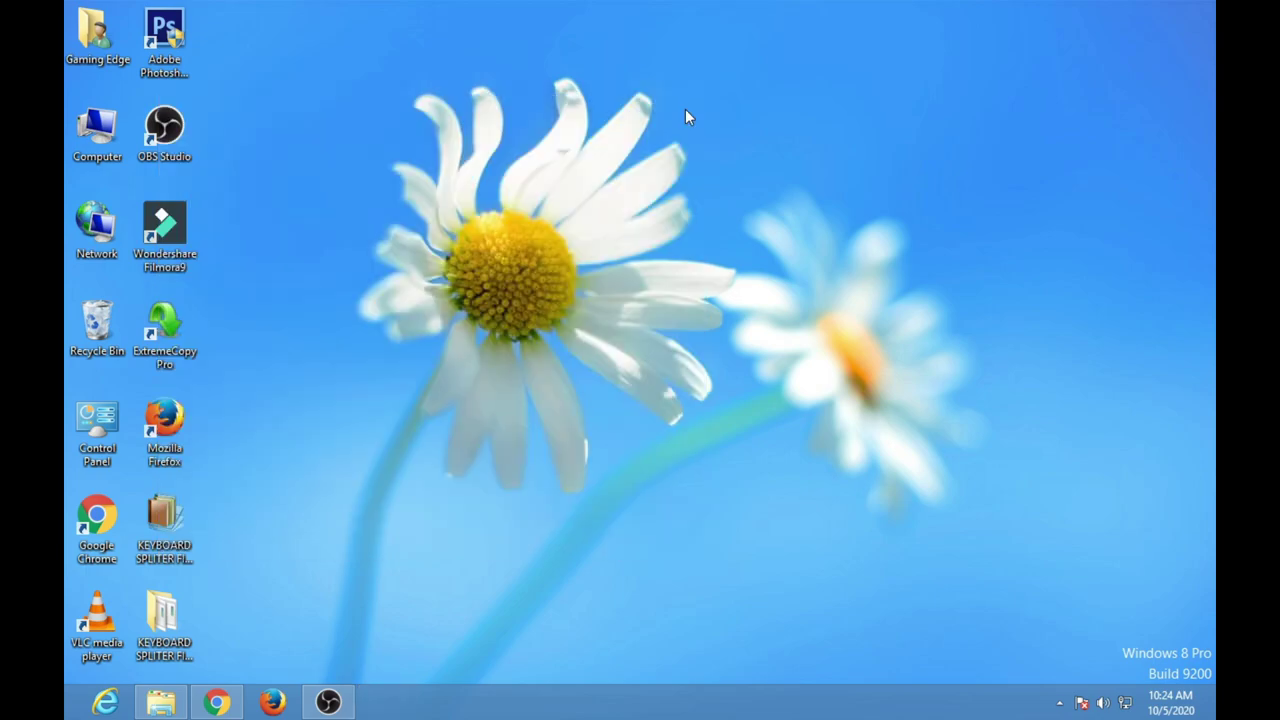